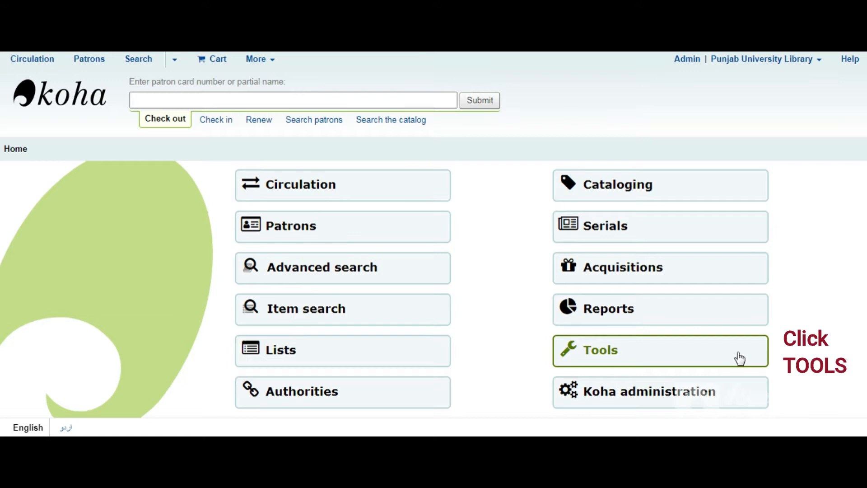
# Open the Label creator from the catalog tools and start a new label batch
pyautogui.click(738, 353)
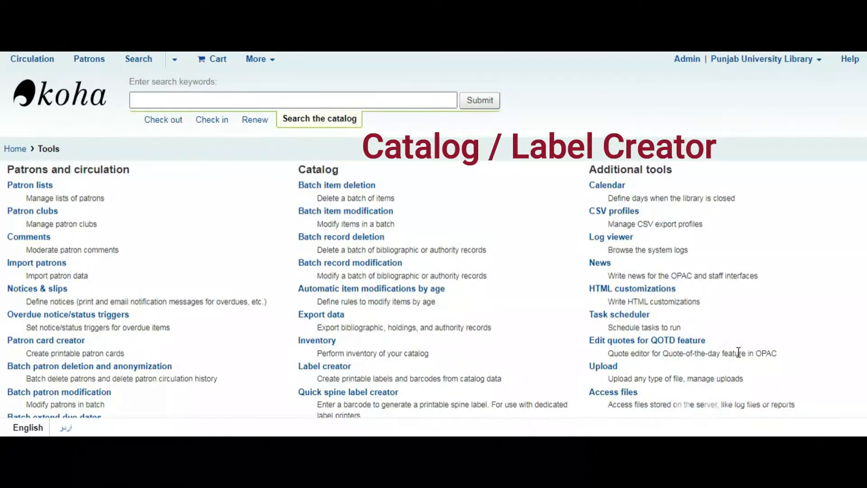
pyautogui.doubleClick(319, 168)
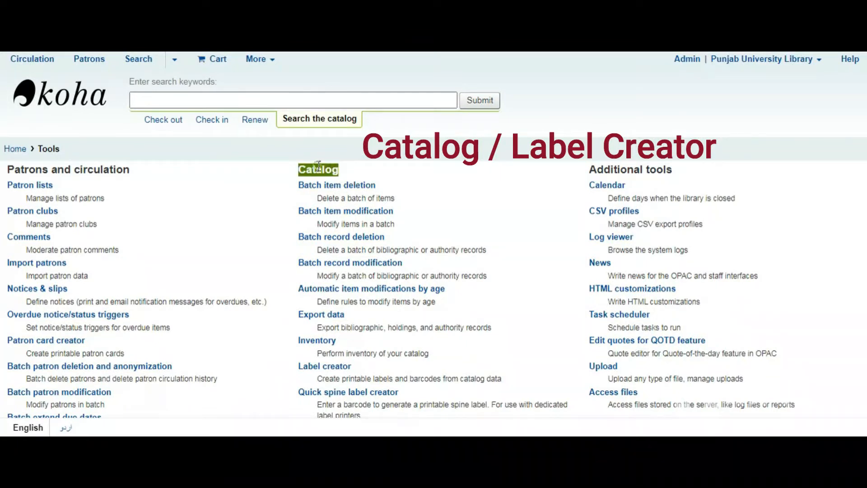
pyautogui.click(346, 175)
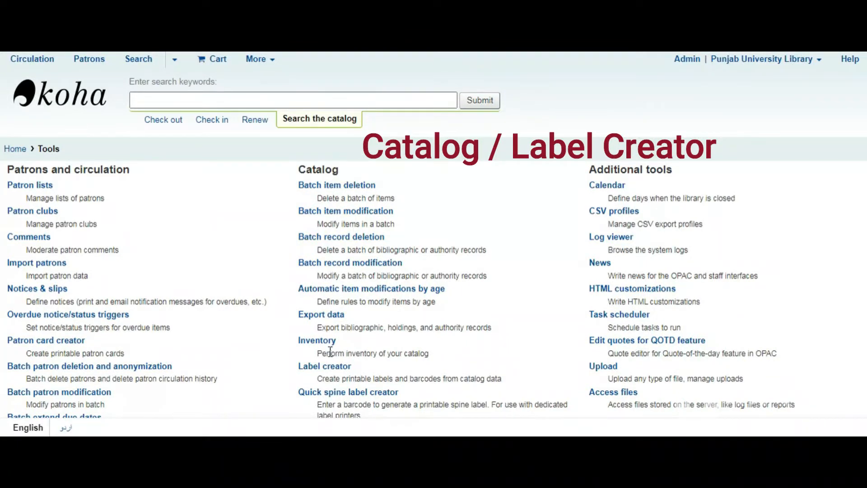
pyautogui.moveTo(359, 367); pyautogui.dragTo(304, 366)
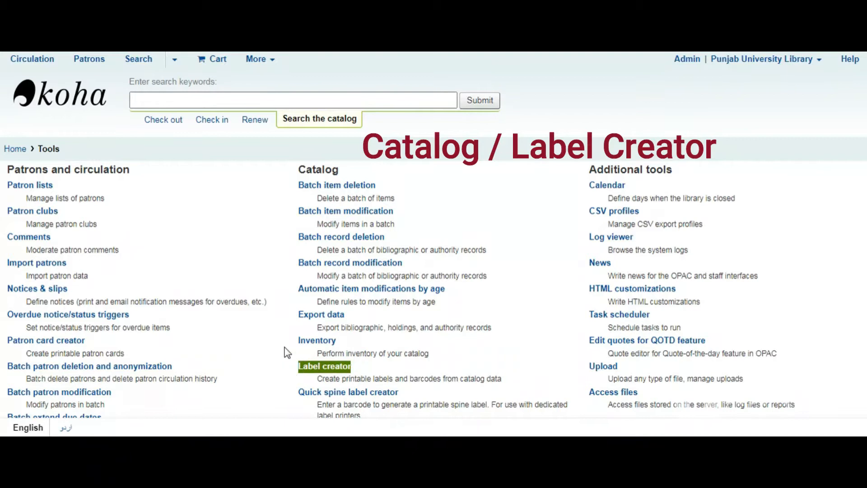
pyautogui.scroll(-3, 284, 346)
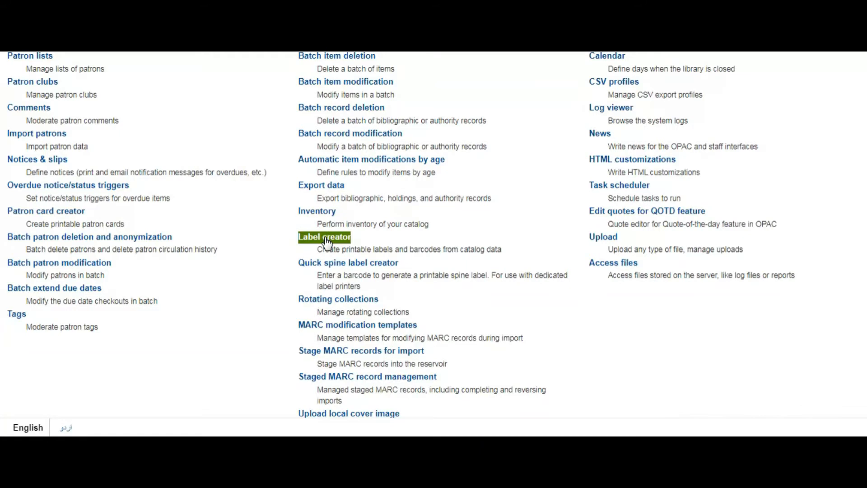
pyautogui.click(327, 240)
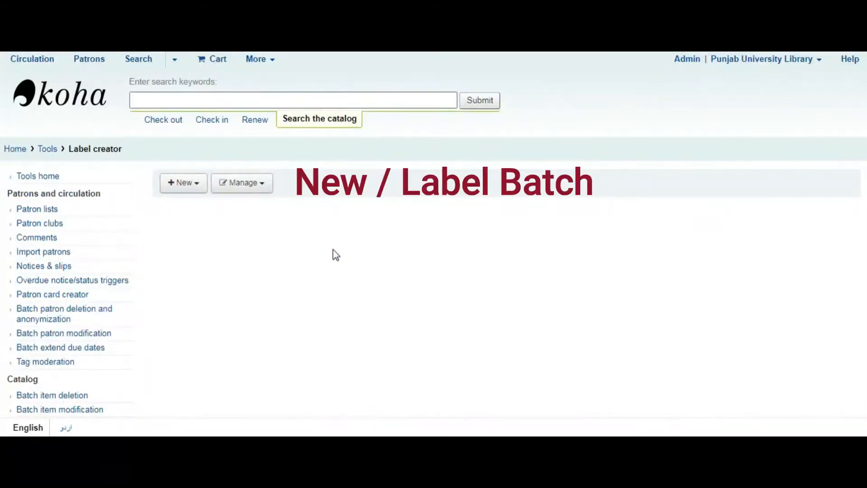
pyautogui.click(198, 185)
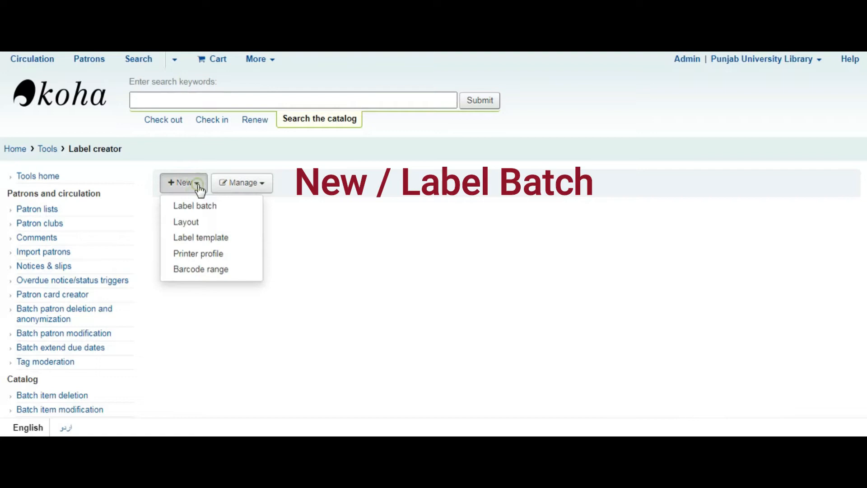
pyautogui.click(238, 211)
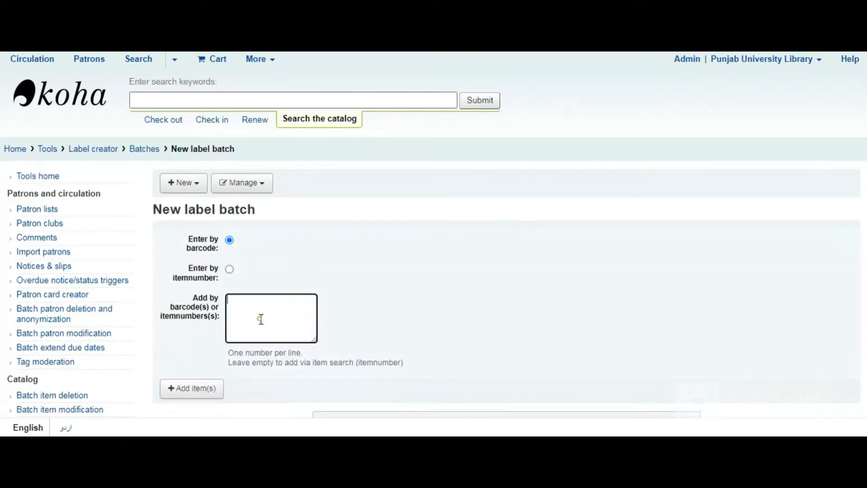
# Copy barcodes 54655-U-67, 9507-U-67 and 320450-U-67 from the Excel sheet and add them as items to the new Koha label batch
pyautogui.hotkey('alt', 'Tab')
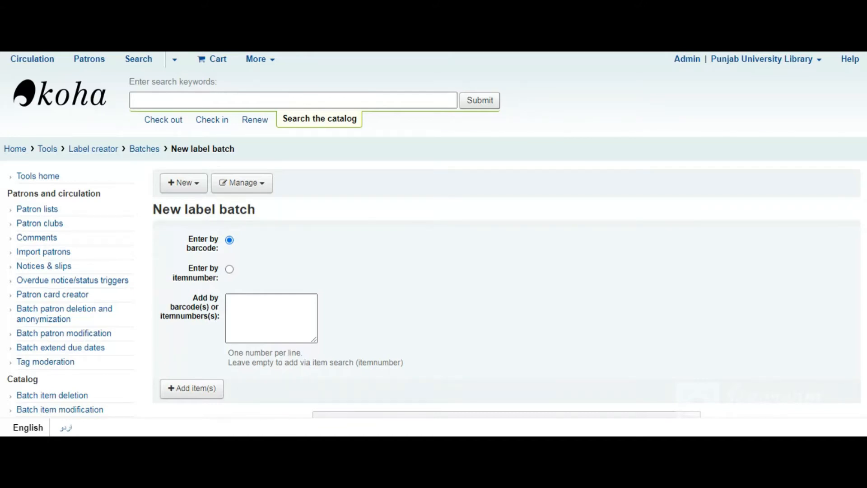
pyautogui.hotkey('alt', 'Tab')
pyautogui.rightClick(169, 213)
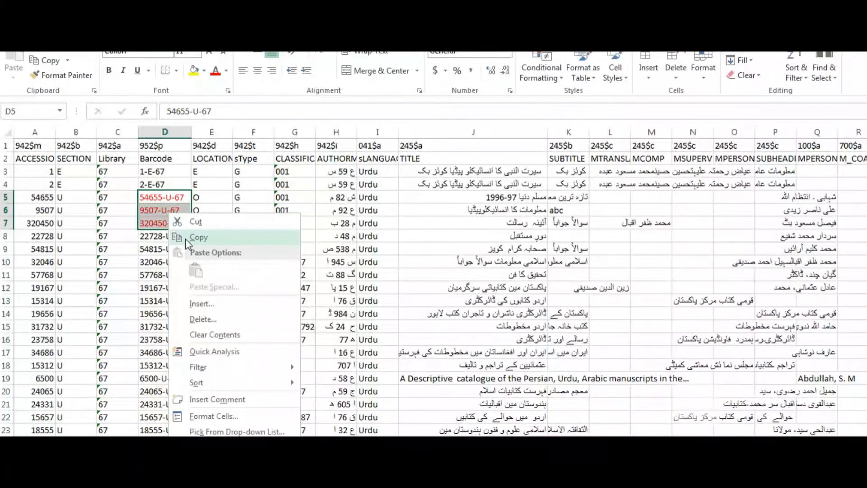
pyautogui.click(204, 240)
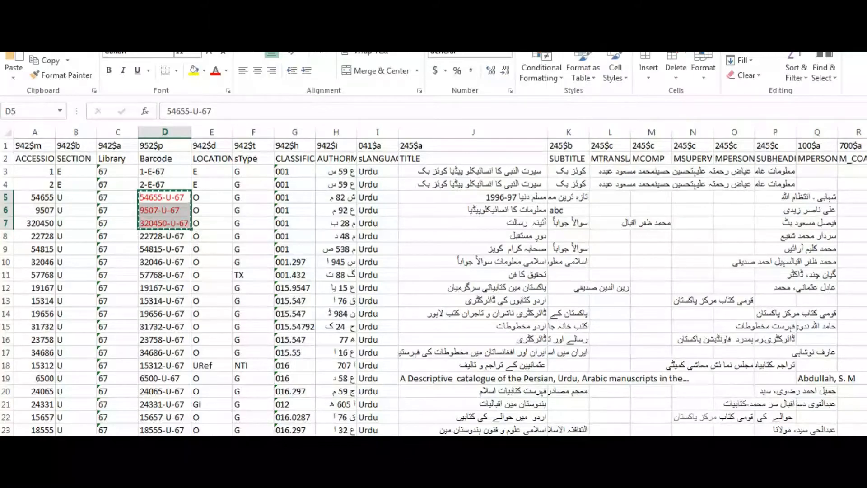
pyautogui.hotkey('alt', 'Tab')
pyautogui.hotkey('ctrl', 'v')
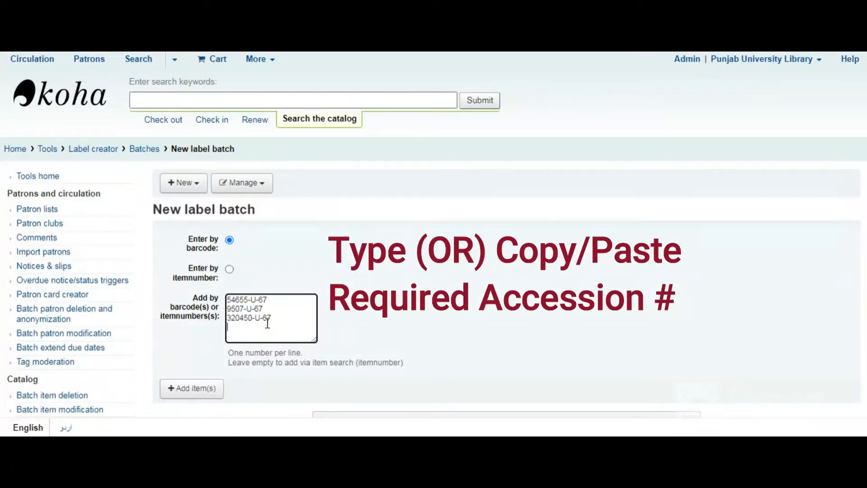
pyautogui.click(202, 390)
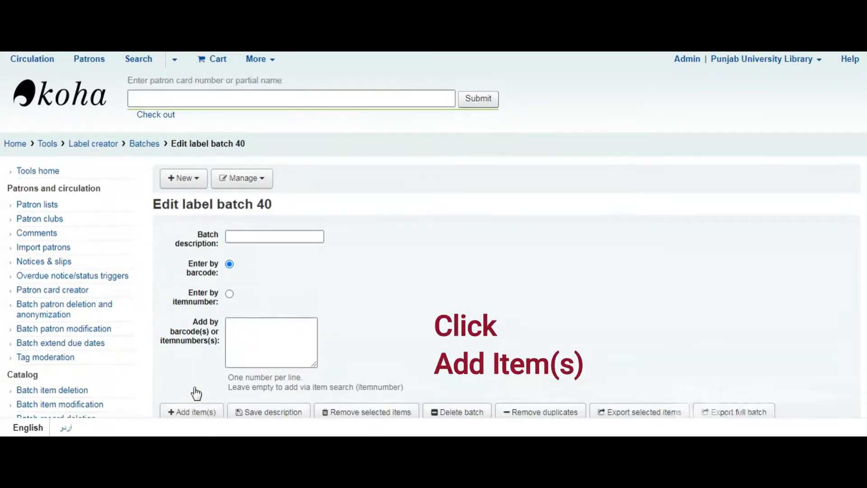
# Copy all three item rows from the batch's results table
pyautogui.scroll(-1, 634, 302)
pyautogui.scroll(-5, 634, 302)
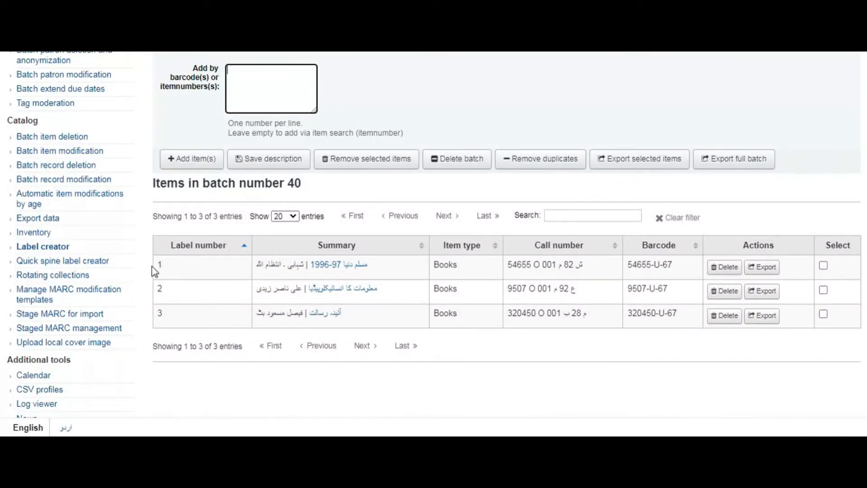
pyautogui.moveTo(157, 262); pyautogui.dragTo(769, 334)
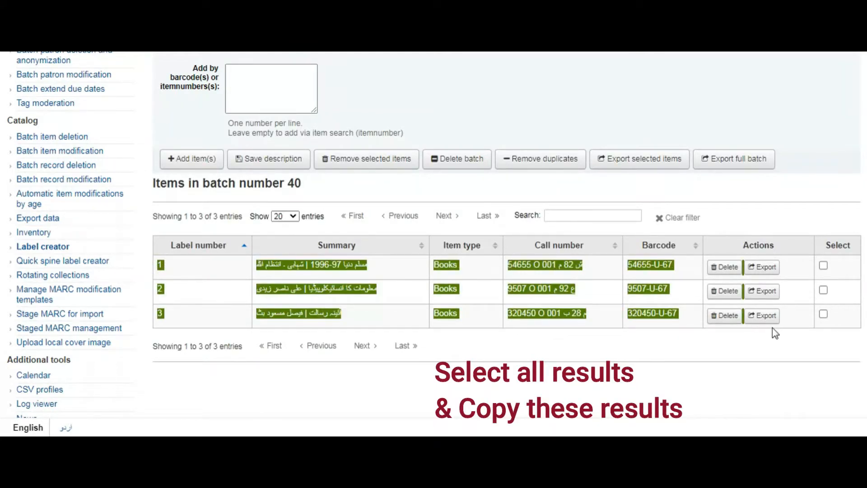
pyautogui.rightClick(676, 313)
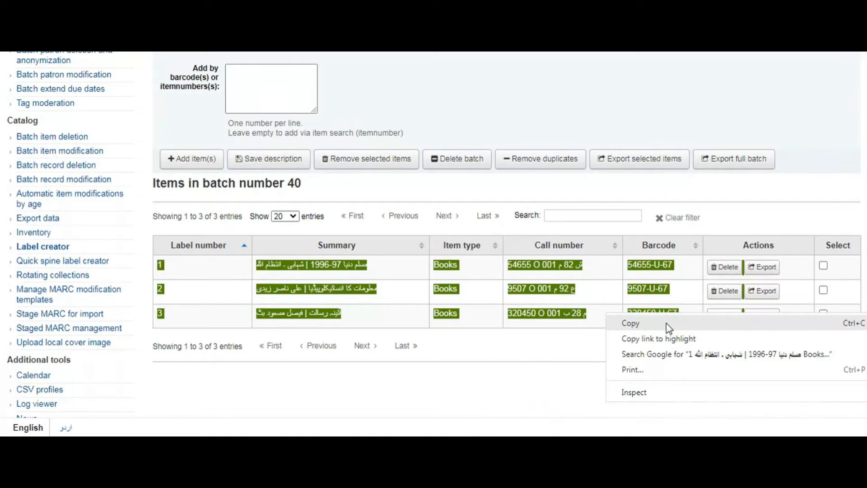
pyautogui.click(667, 323)
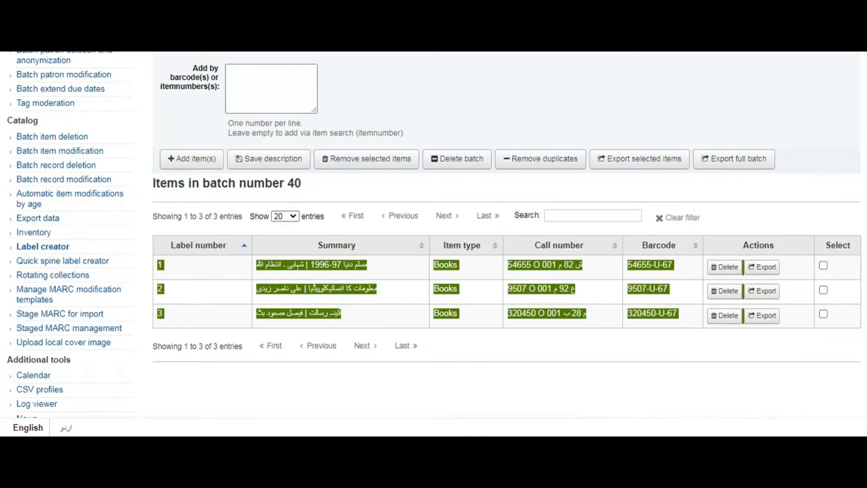
# Switch to Excel, create a blank workbook and paste the copied rows at cell A1 with matching destination formatting
pyautogui.click(219, 475)
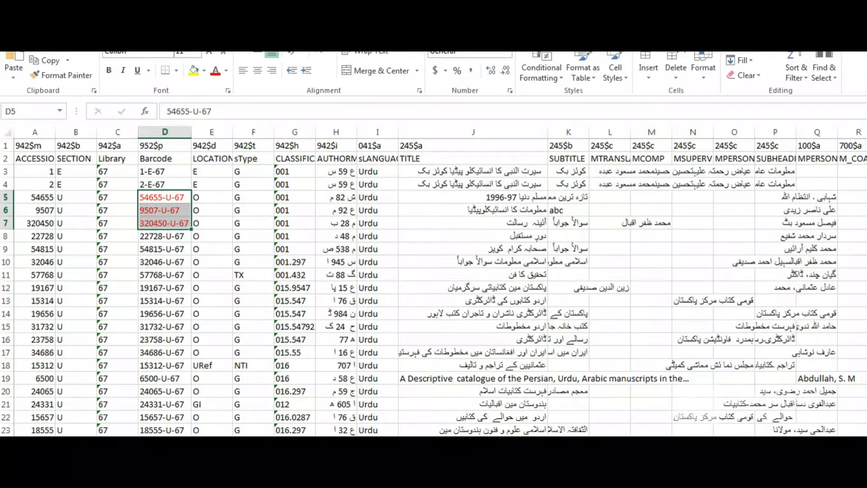
pyautogui.click(17, 28)
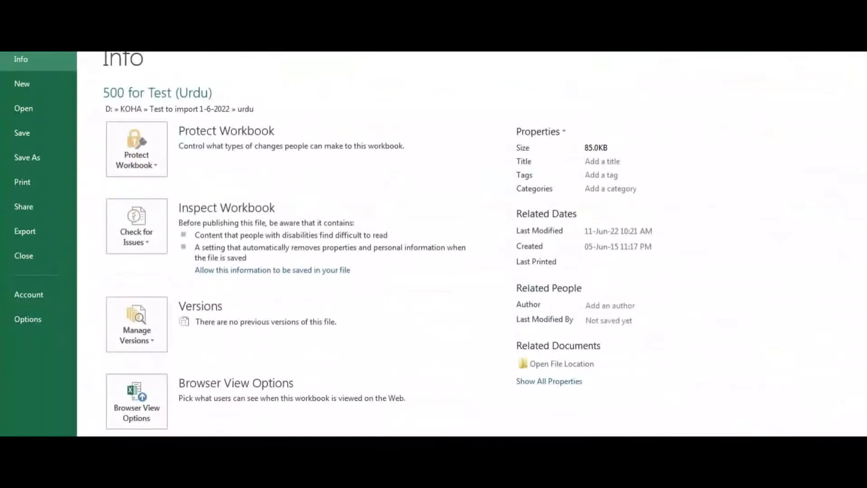
pyautogui.click(25, 85)
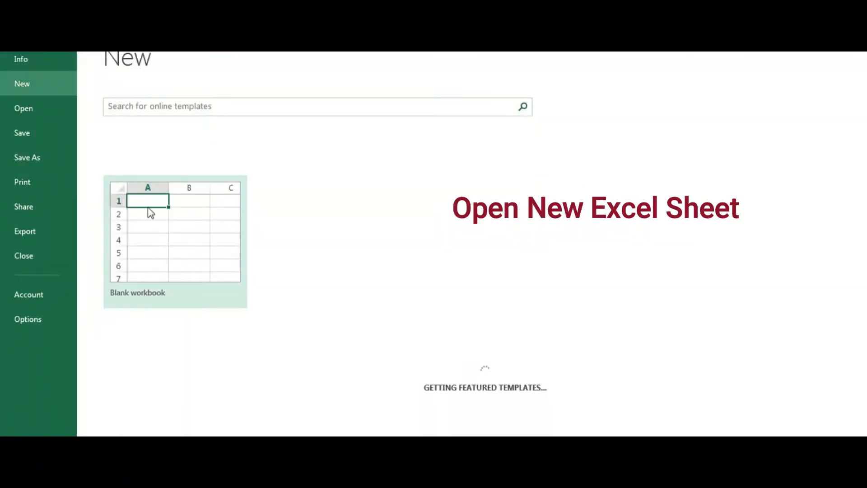
pyautogui.click(164, 238)
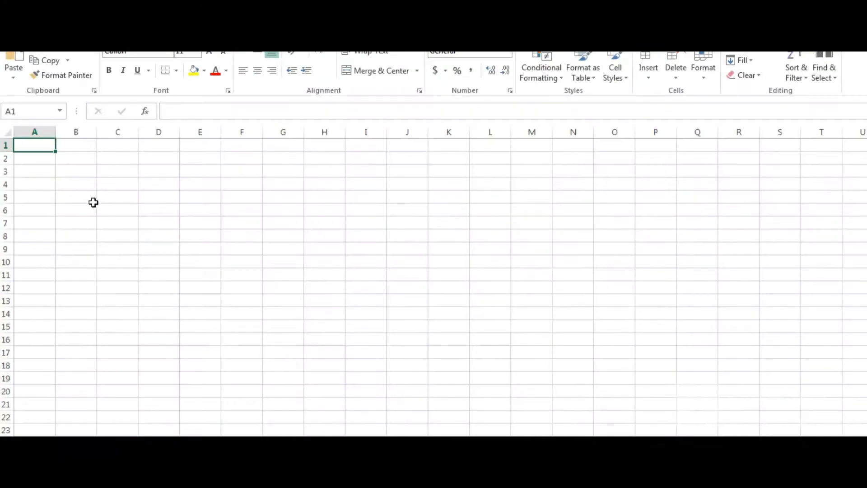
pyautogui.rightClick(47, 147)
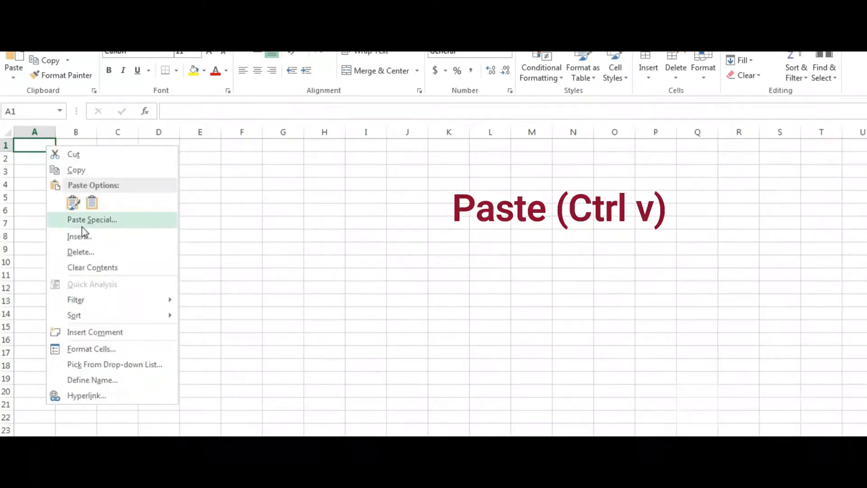
pyautogui.click(73, 203)
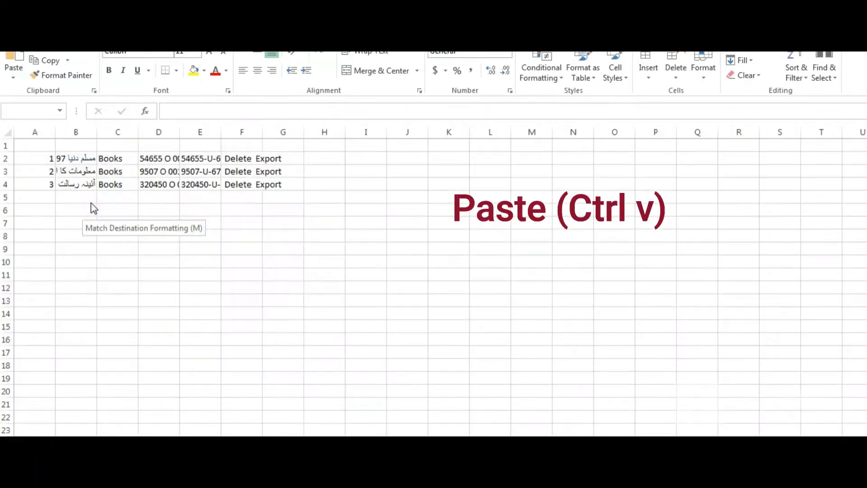
pyautogui.click(93, 208)
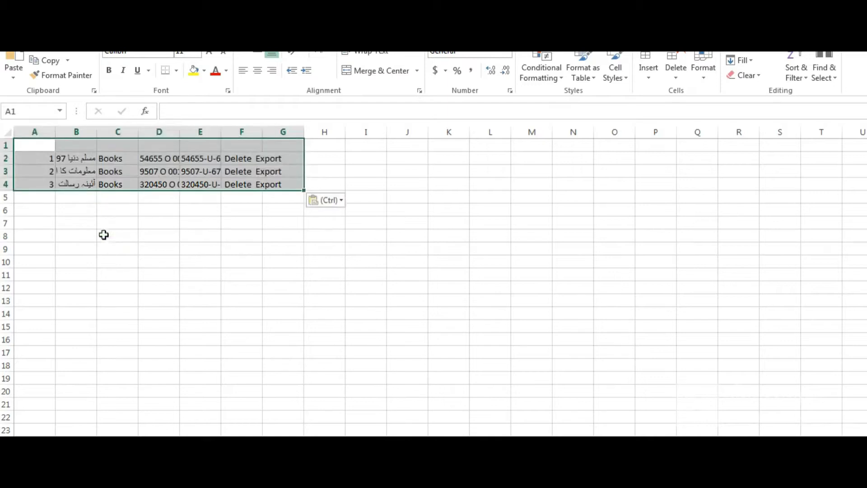
pyautogui.click(103, 235)
# Delete the extra columns F and G, and then columns A to C, keeping only the call numbers and barcodes
pyautogui.moveTo(247, 134); pyautogui.dragTo(283, 132)
pyautogui.rightClick(283, 132)
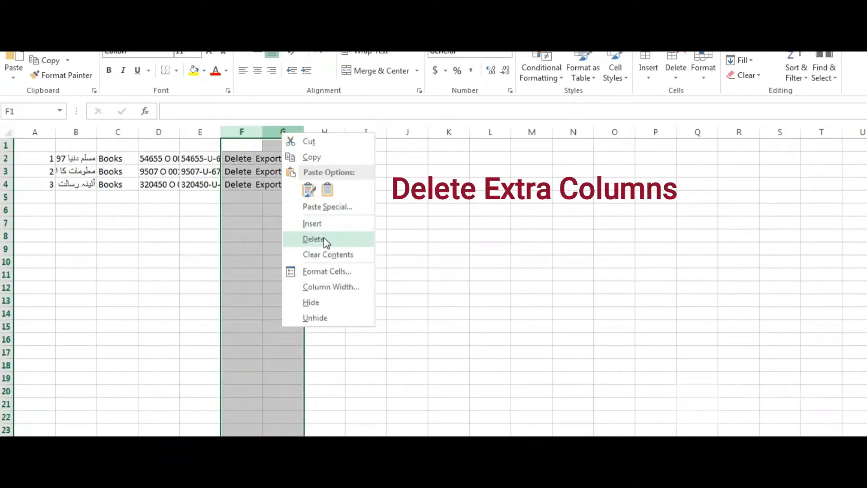
pyautogui.click(311, 240)
pyautogui.moveTo(112, 124); pyautogui.dragTo(40, 131)
pyautogui.rightClick(40, 131)
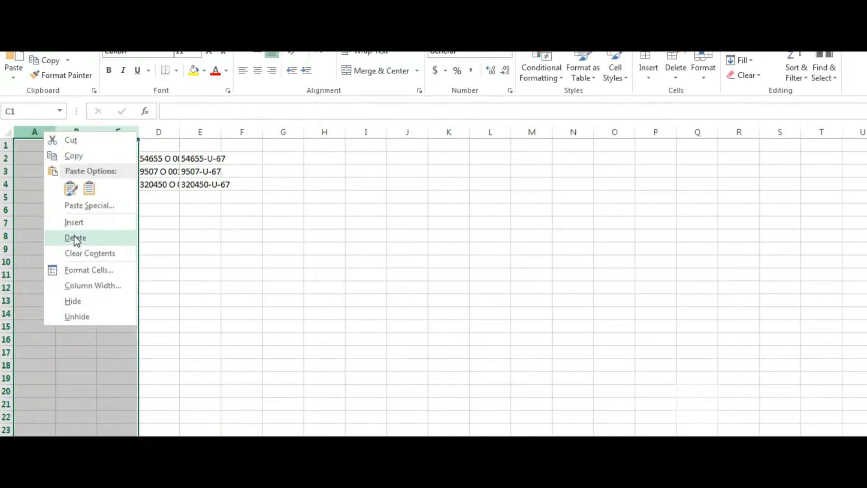
pyautogui.click(75, 239)
# Widen the call number column and the barcode column to fit their contents
pyautogui.click(52, 184)
pyautogui.doubleClick(56, 132)
pyautogui.moveTo(139, 131); pyautogui.dragTo(151, 132)
# Set the font of barcode column B to IDAutomationHC39M and widen the column to fit the barcodes
pyautogui.click(134, 132)
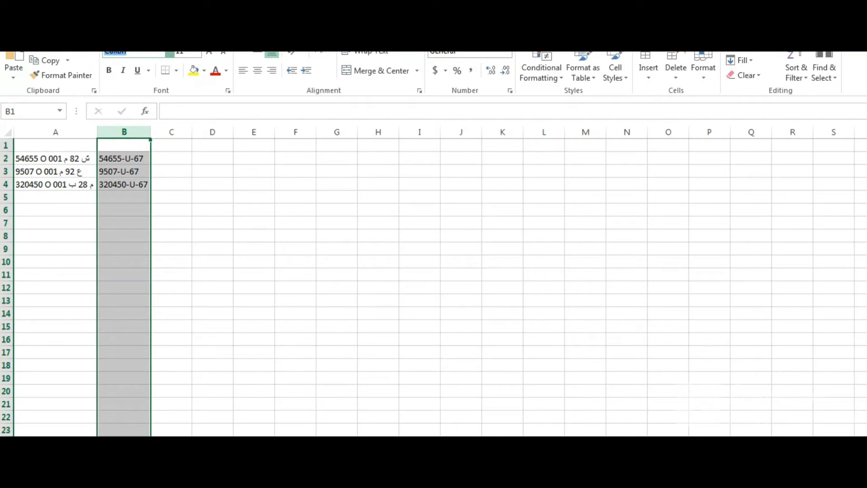
pyautogui.write('IDAutomationHC')
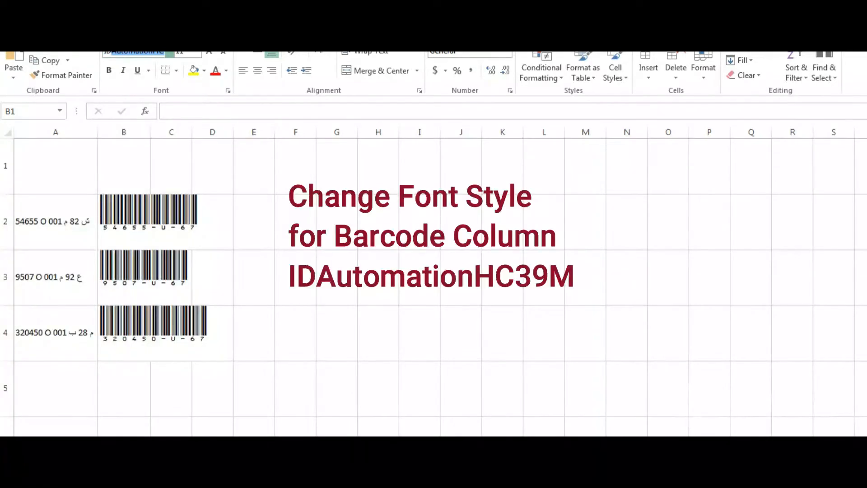
pyautogui.press('Return')
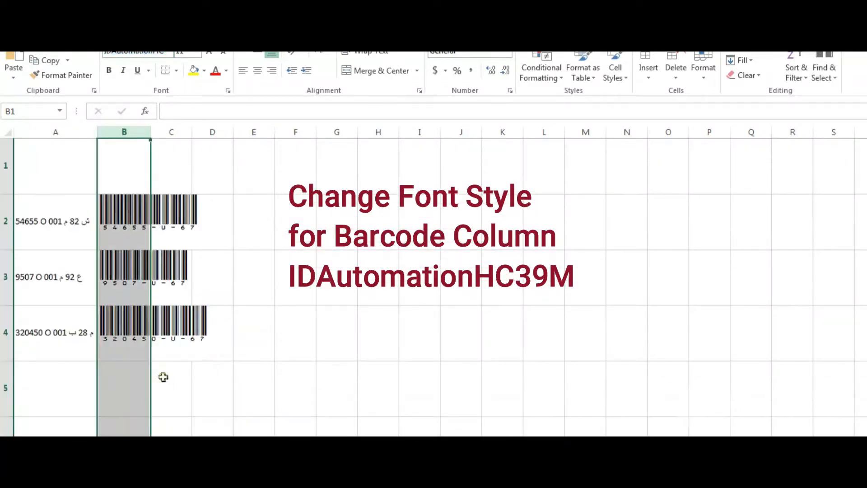
pyautogui.click(125, 266)
pyautogui.moveTo(149, 136); pyautogui.dragTo(213, 132)
# Center the contents of cells A2:B4 horizontally and vertically
pyautogui.moveTo(176, 219); pyautogui.dragTo(26, 315)
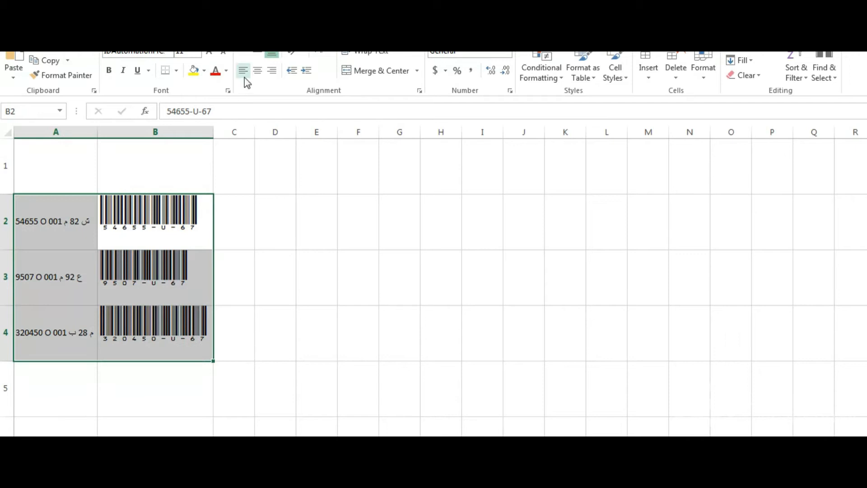
pyautogui.click(258, 70)
pyautogui.click(257, 53)
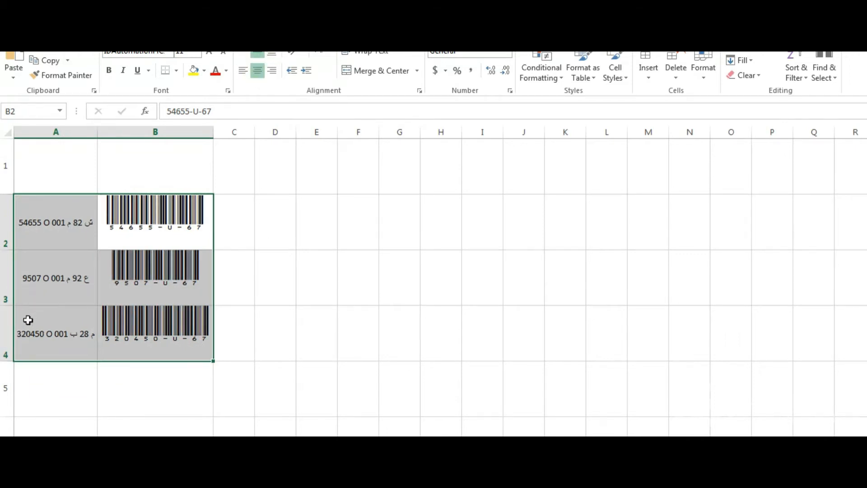
# Examine the barcode labels in the enlarged sheet and in the print preview, then return to the sheet
pyautogui.scroll(4, 28, 320)
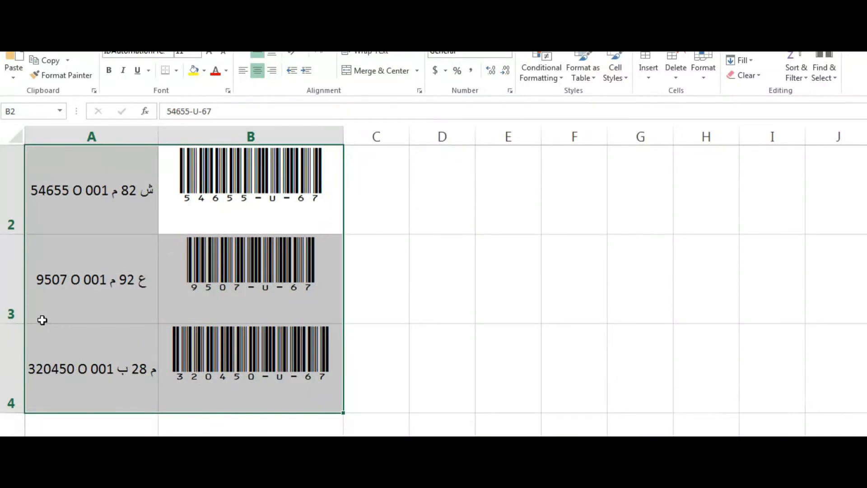
pyautogui.hotkey('ctrl', 'p')
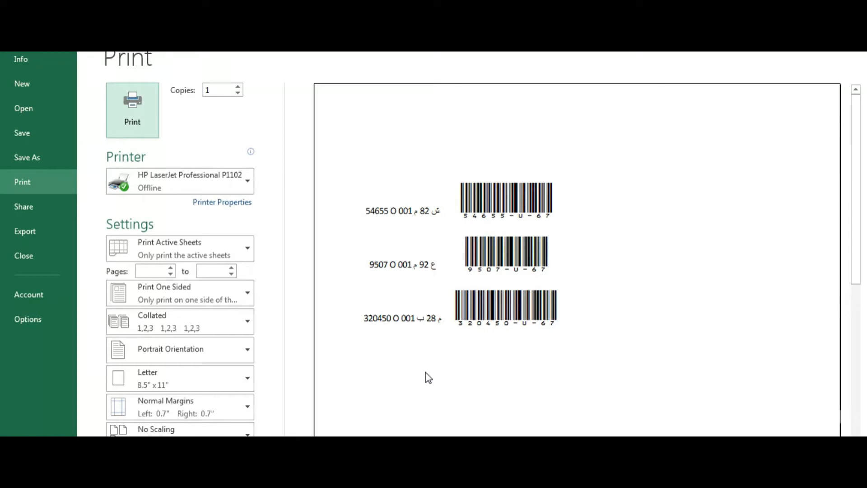
pyautogui.press('Escape')
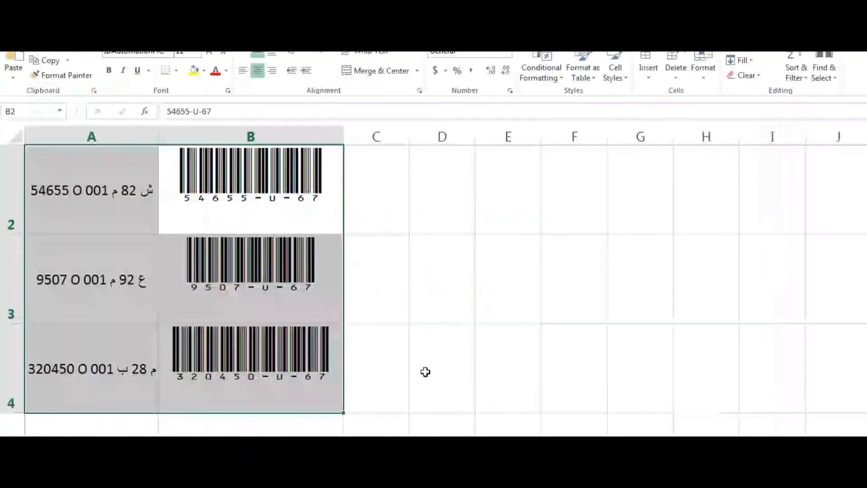
# Clear the contents of cells A2:B4
pyautogui.press('Delete')
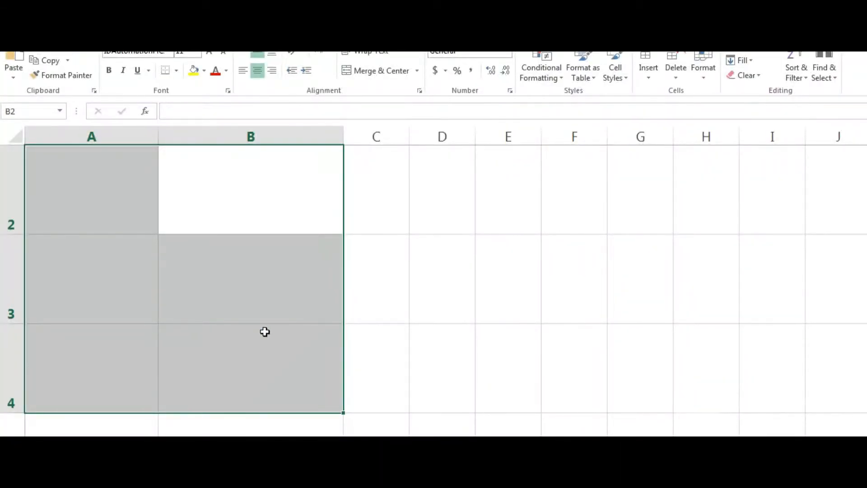
# In Koha, export the full label batch 40 with the default template and layout, and download it as XML
pyautogui.click(265, 331)
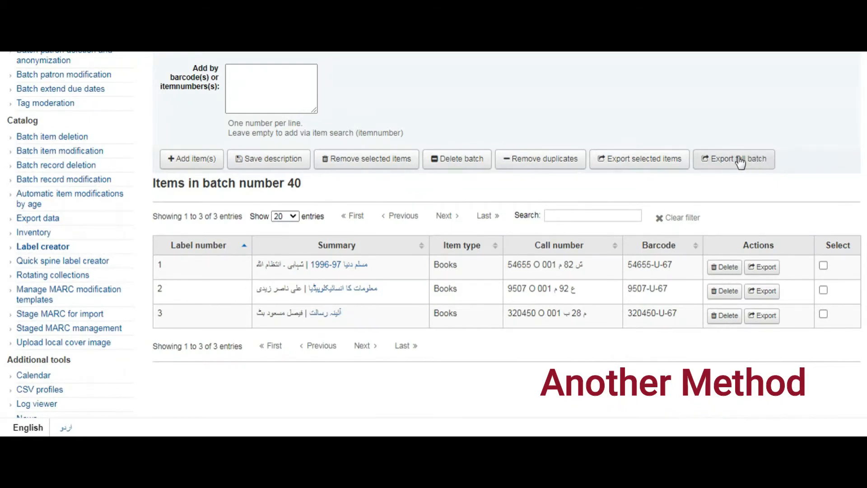
pyautogui.click(747, 159)
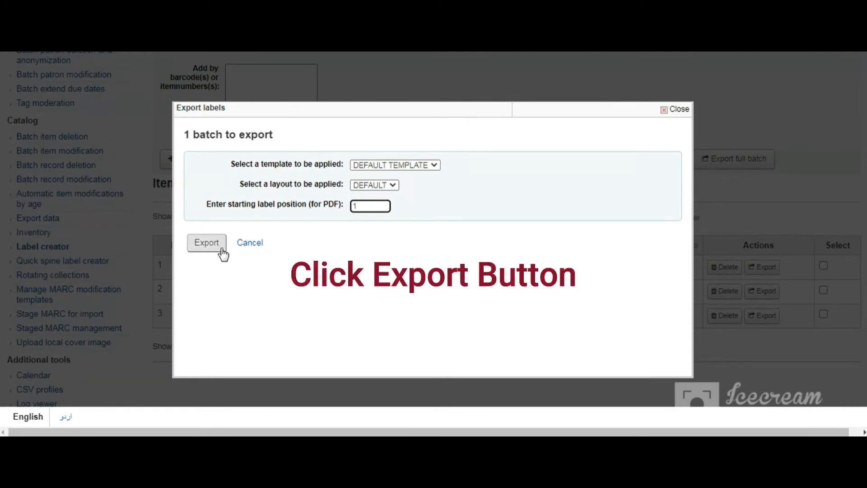
pyautogui.click(208, 244)
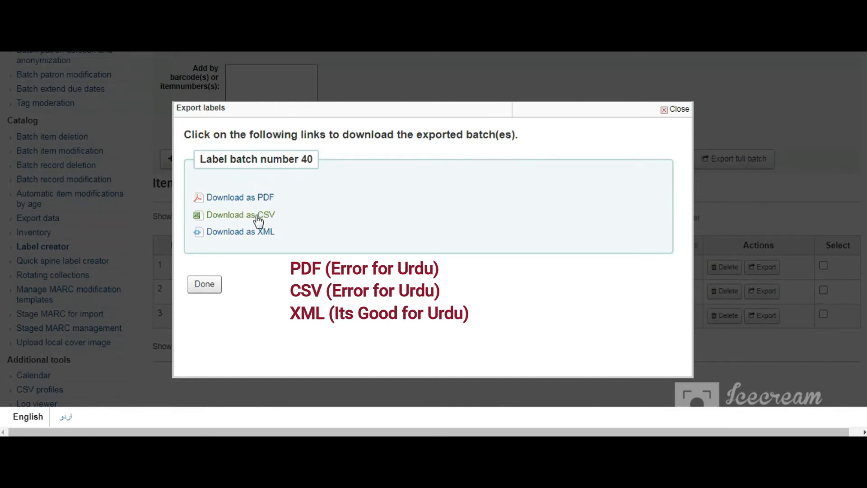
pyautogui.click(228, 231)
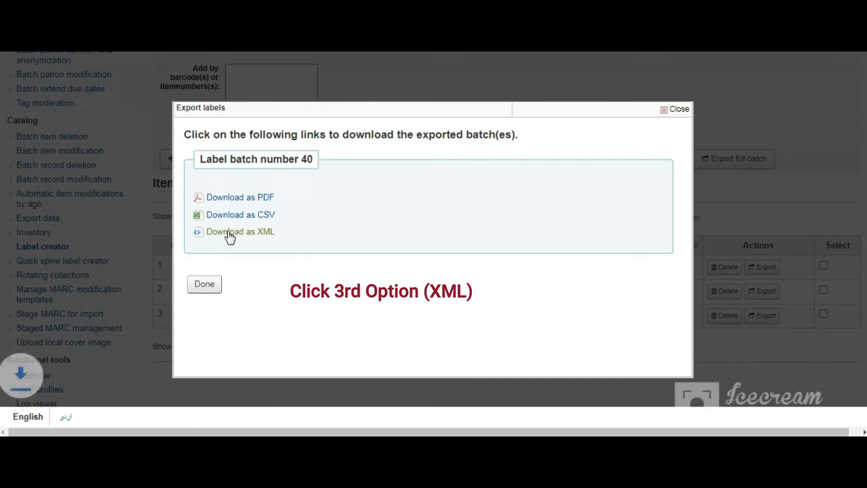
pyautogui.click(205, 284)
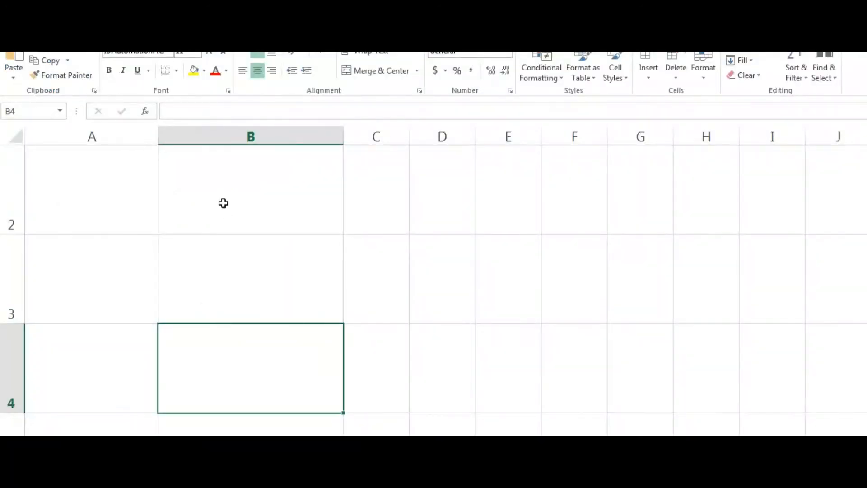
# Switch to Excel and open label_batch_40.xml from the Downloads folder as a read-only workbook
pyautogui.click(223, 204)
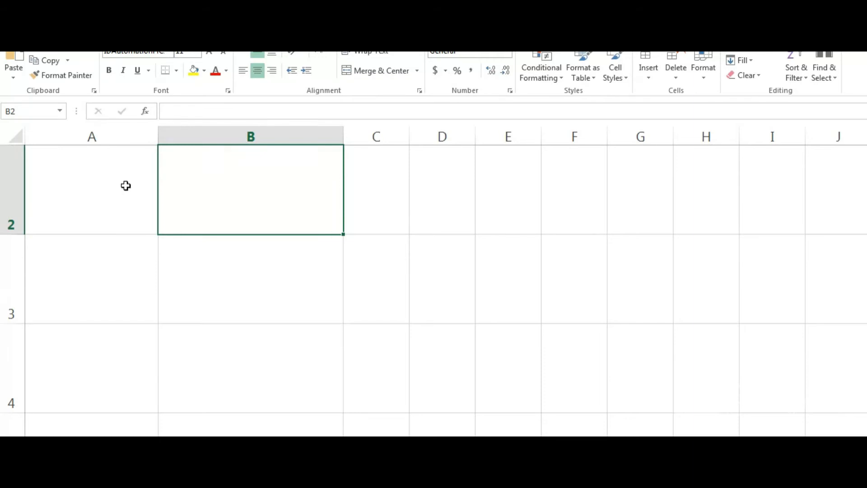
pyautogui.hotkey('ctrl', 'o')
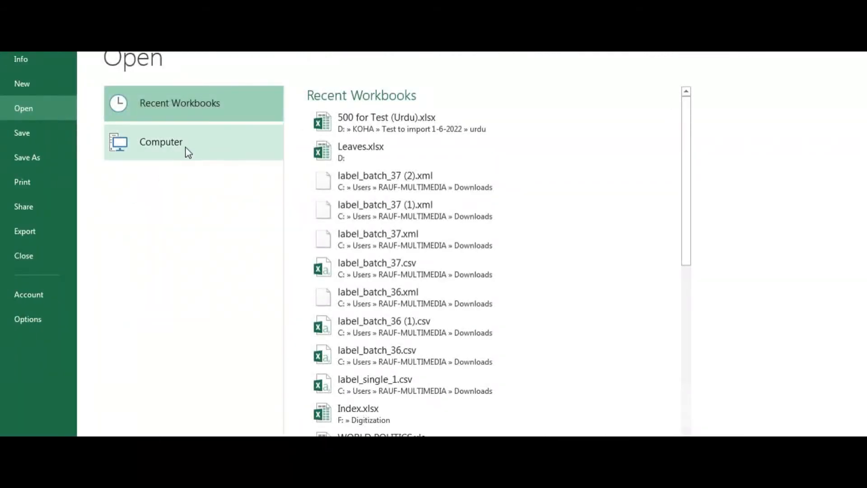
pyautogui.click(193, 145)
pyautogui.click(329, 357)
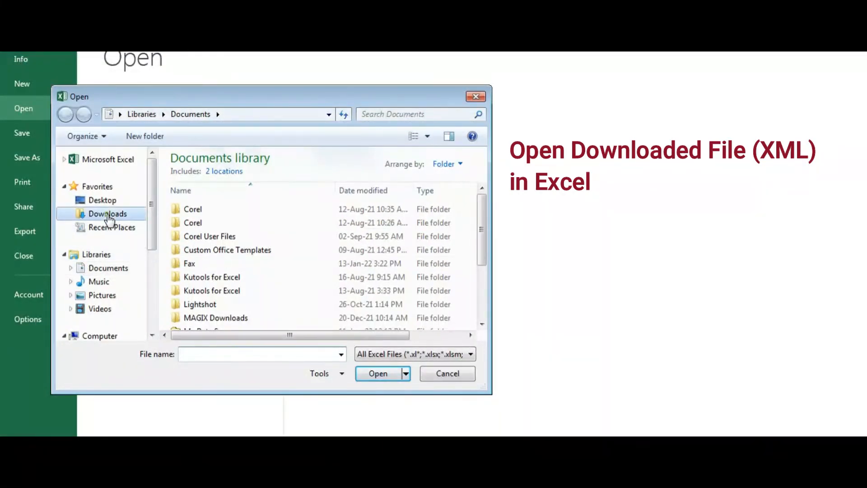
pyautogui.click(108, 214)
pyautogui.click(230, 202)
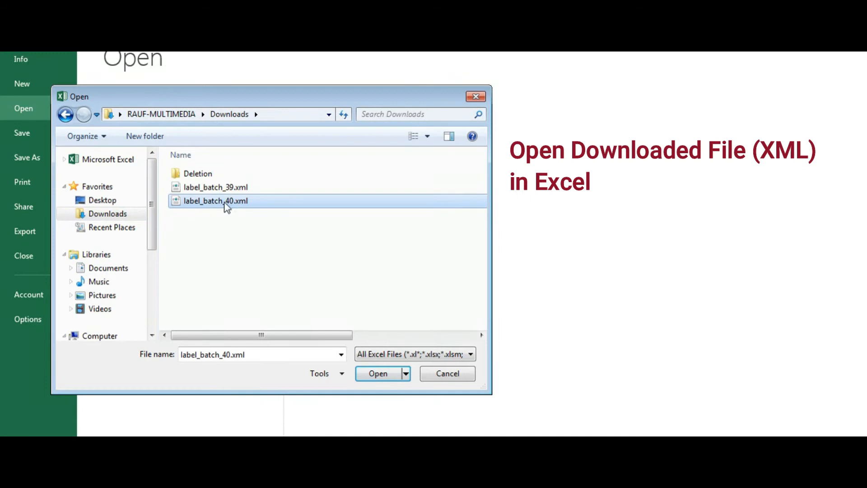
pyautogui.click(379, 373)
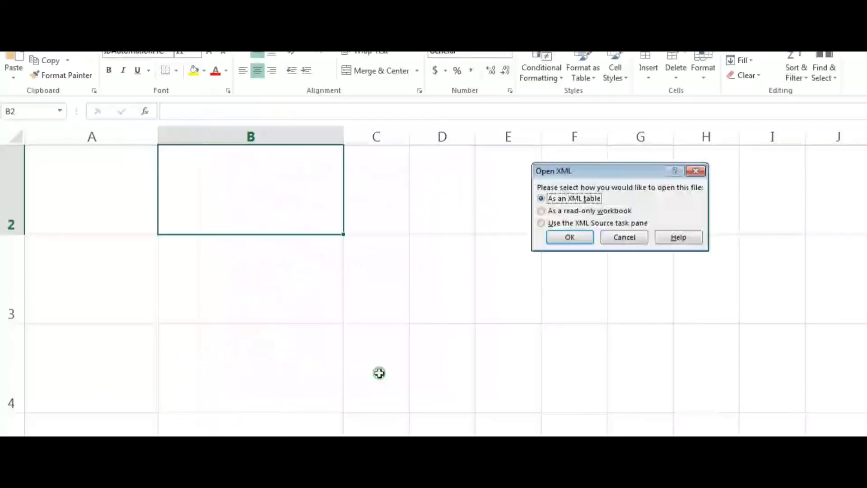
pyautogui.click(601, 211)
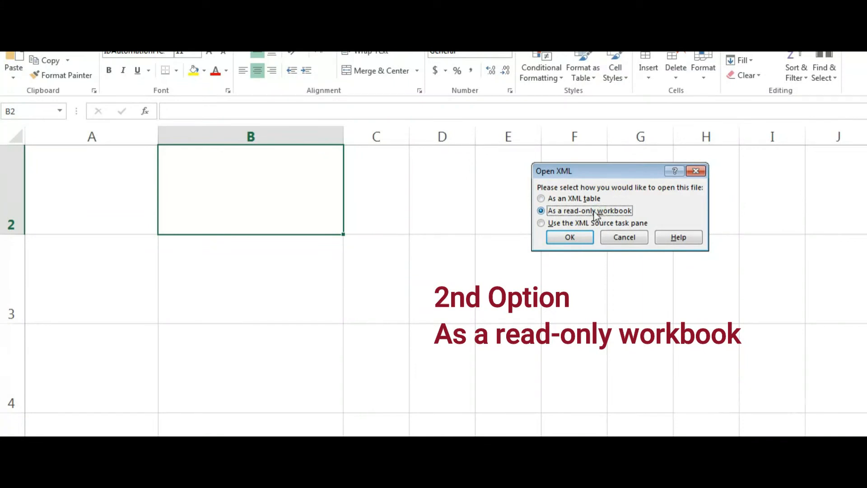
pyautogui.click(579, 236)
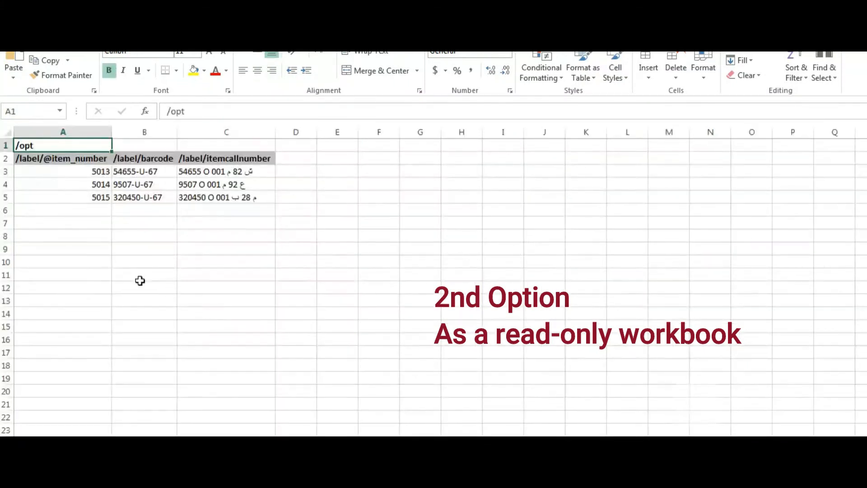
# Delete the item number column and the row holding the field headings
pyautogui.click(43, 130)
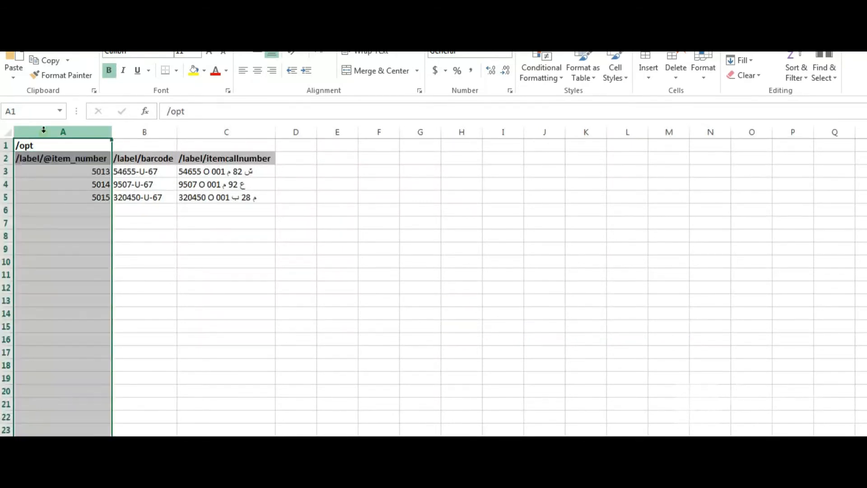
pyautogui.hotkey('ctrl', '-')
pyautogui.click(5, 158)
pyautogui.hotkey('ctrl', '-')
# Set the font of barcode cells A2:A4 to IDAutomationHC39M and fit column A's width to the barcodes
pyautogui.moveTo(43, 158); pyautogui.dragTo(46, 183)
pyautogui.click(171, 57)
pyautogui.write('ionHC')
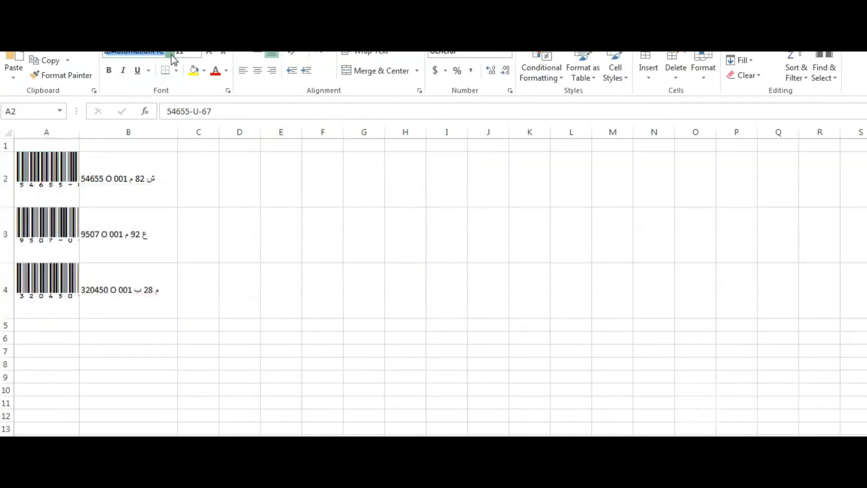
pyautogui.click(160, 379)
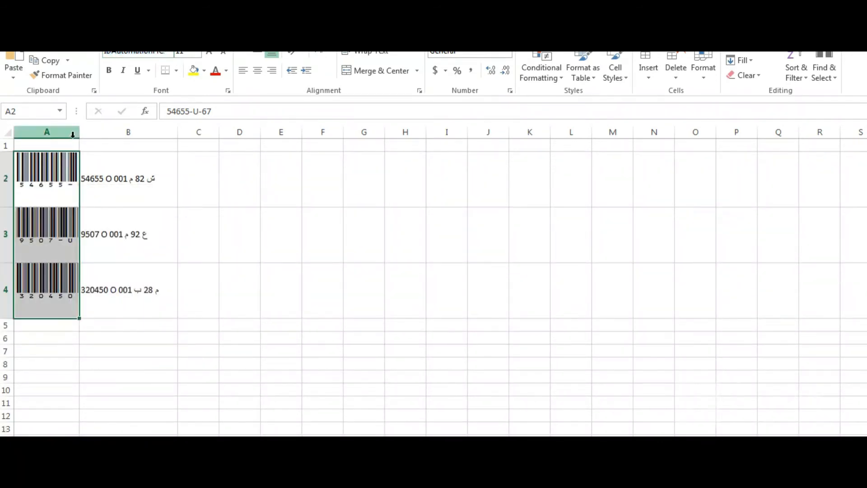
pyautogui.doubleClick(79, 131)
# Examine the barcodes and call numbers in the enlarged sheet and in the print preview, then return to the sheet
pyautogui.click(170, 170)
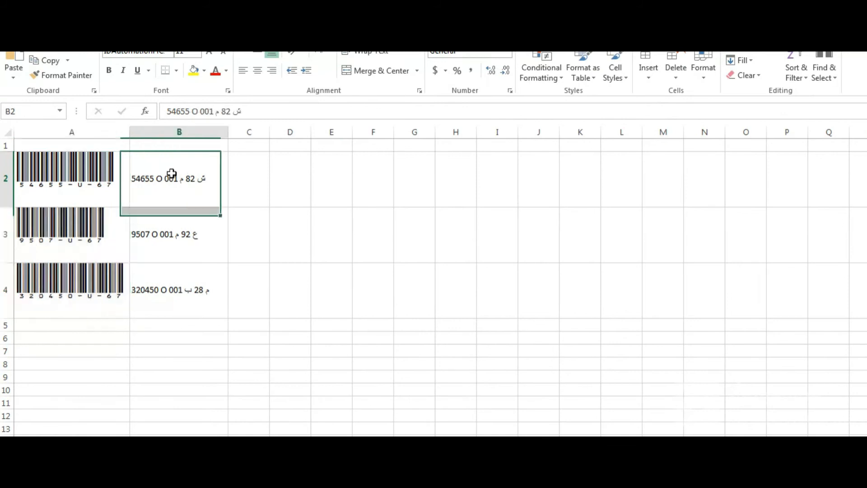
pyautogui.scroll(3, 166, 222)
pyautogui.scroll(1, 166, 223)
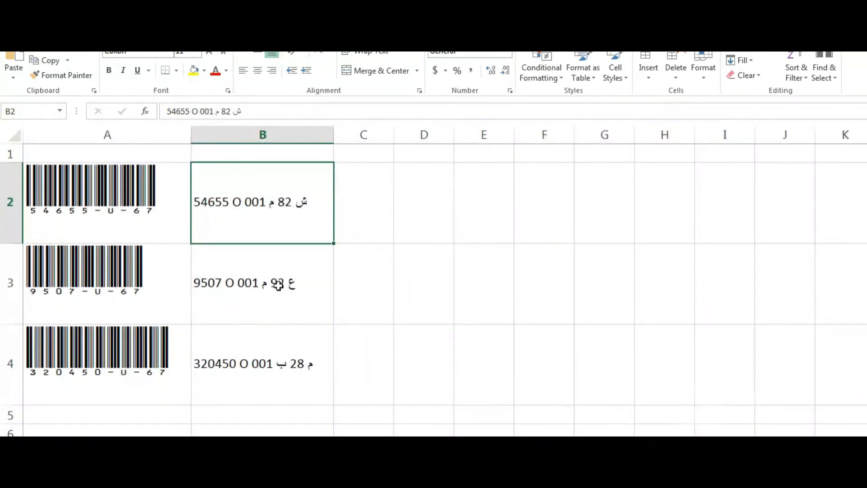
pyautogui.hotkey('ctrl', 'p')
pyautogui.scroll(1, 530, 137)
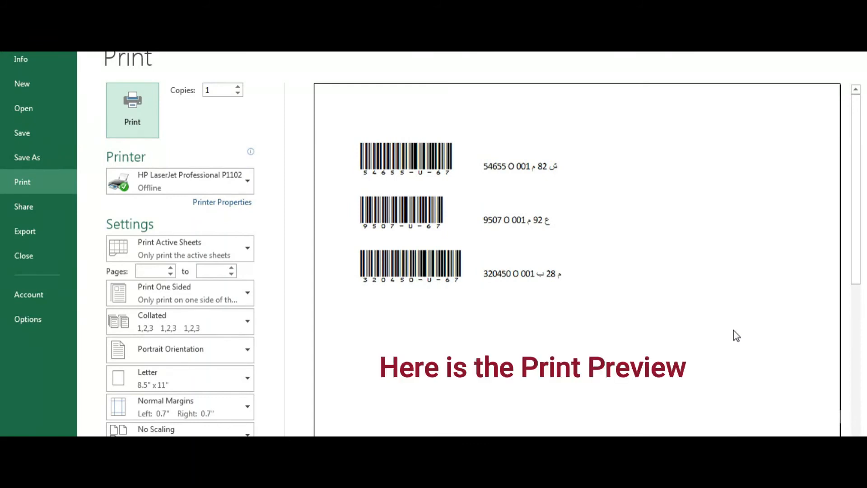
pyautogui.press('Escape')
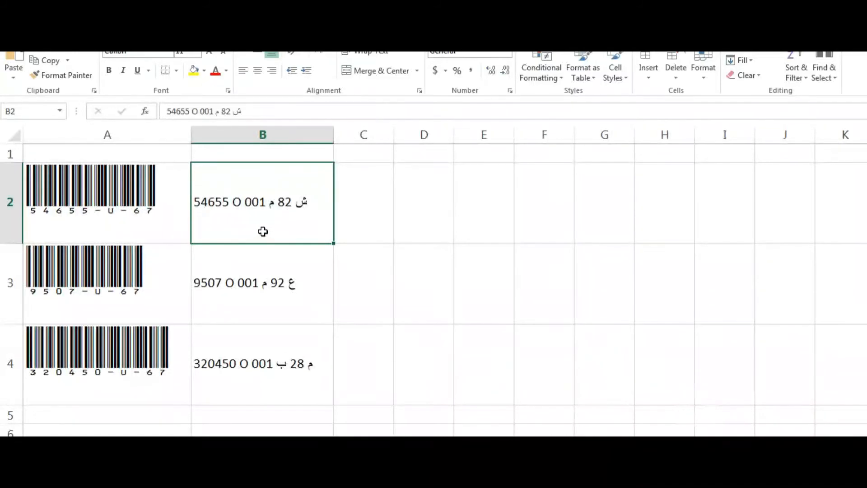
# Remove the spaces inside the cutter number of the call number in cell B2
pyautogui.doubleClick(272, 203)
pyautogui.moveTo(274, 203); pyautogui.dragTo(280, 204)
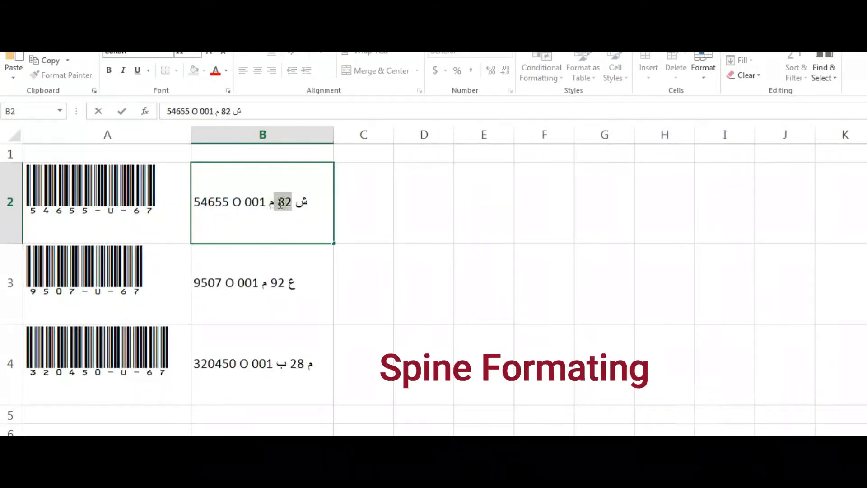
pyautogui.click(277, 231)
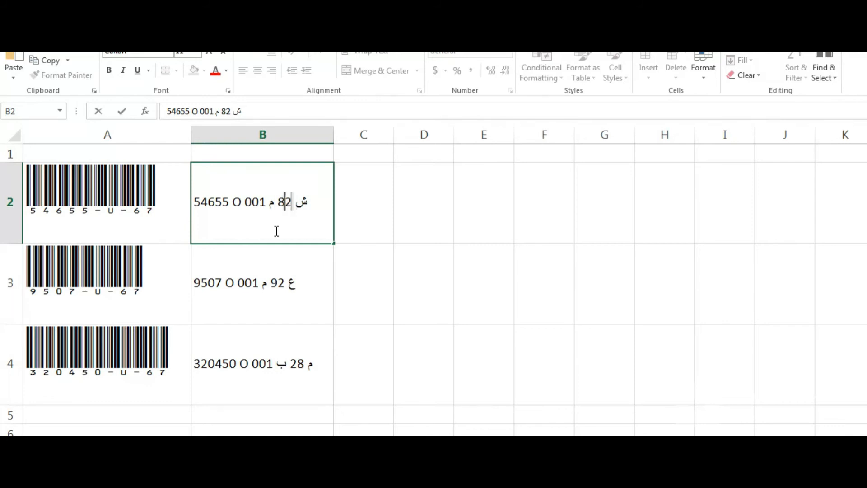
pyautogui.press('BackSpace')
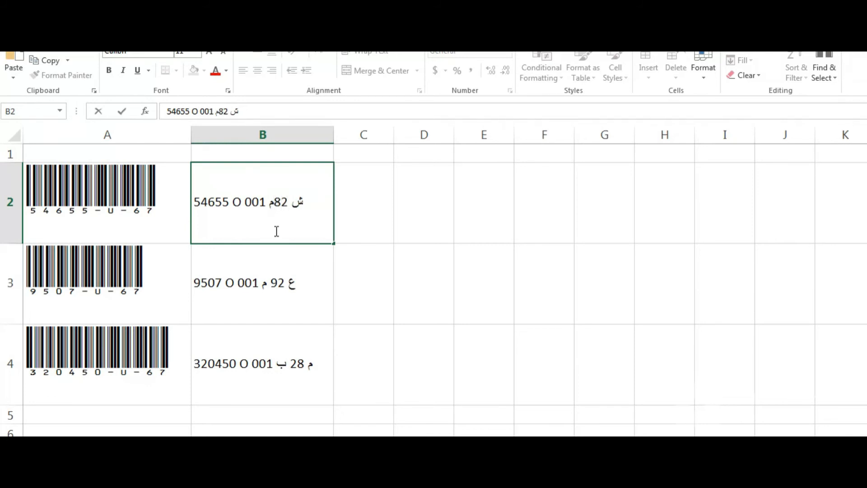
pyautogui.press('BackSpace')
pyautogui.press('Return')
# Remove the spaces inside the cutter numbers of the call numbers in cells B3 and B4
pyautogui.press('F2')
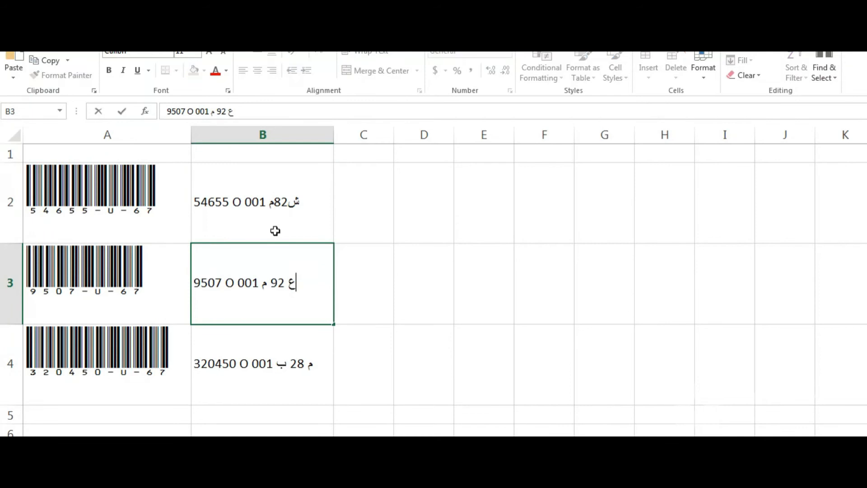
pyautogui.press('BackSpace')
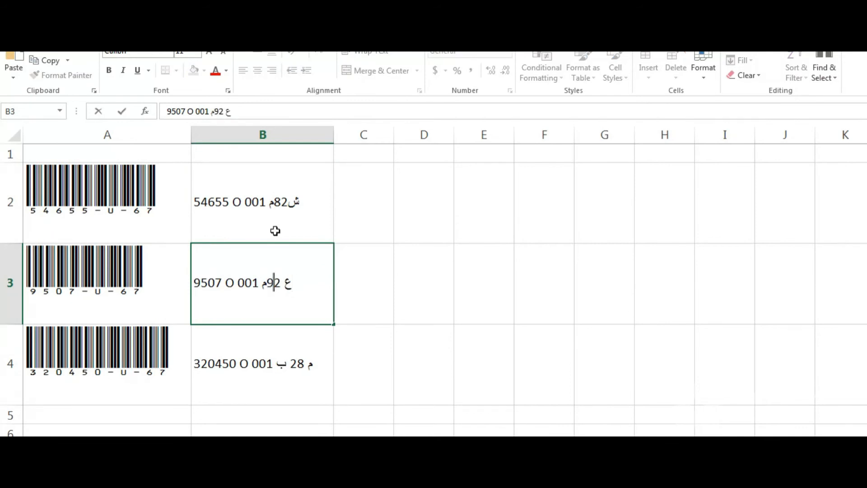
pyautogui.press('BackSpace')
pyautogui.press('Return')
pyautogui.press('F2')
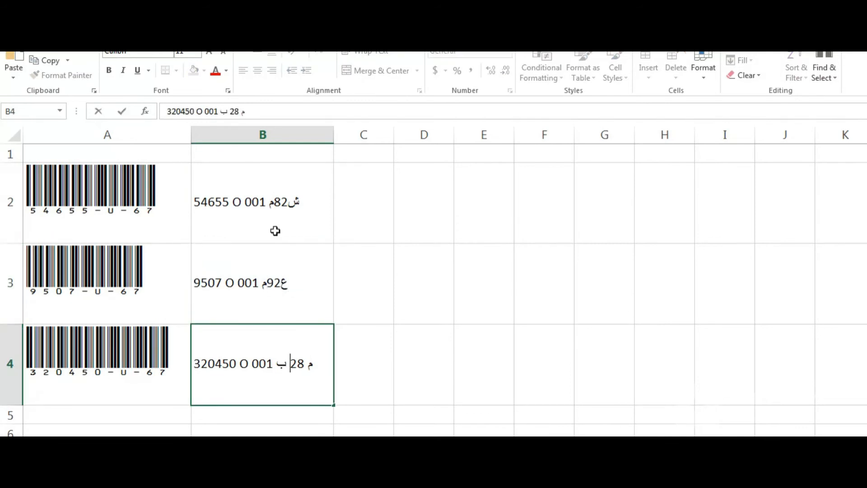
pyautogui.press('BackSpace')
pyautogui.press('Right')
pyautogui.press('Right')
pyautogui.press('BackSpace')
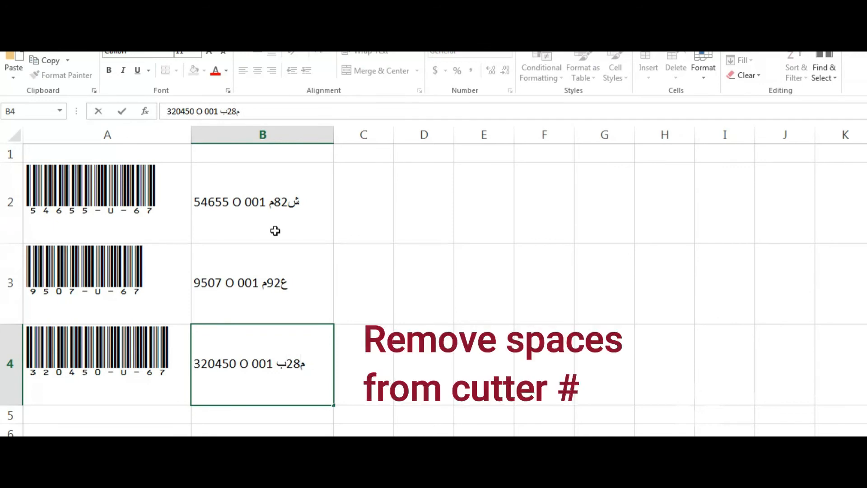
pyautogui.press('Return')
# Replace all spaces in call number cells B2:B4 with line breaks using Find and Replace
pyautogui.moveTo(296, 367); pyautogui.dragTo(290, 223)
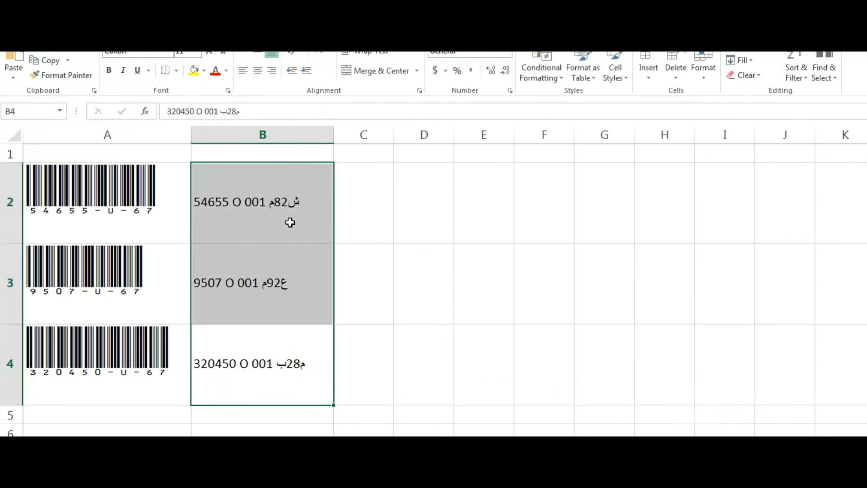
pyautogui.hotkey('ctrl', 'f')
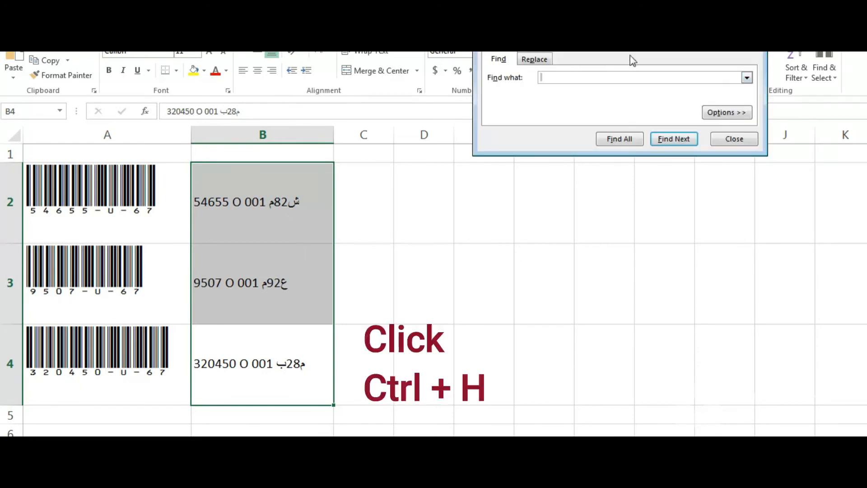
pyautogui.moveTo(633, 109); pyautogui.dragTo(629, 130)
pyautogui.click(528, 143)
pyautogui.click(564, 161)
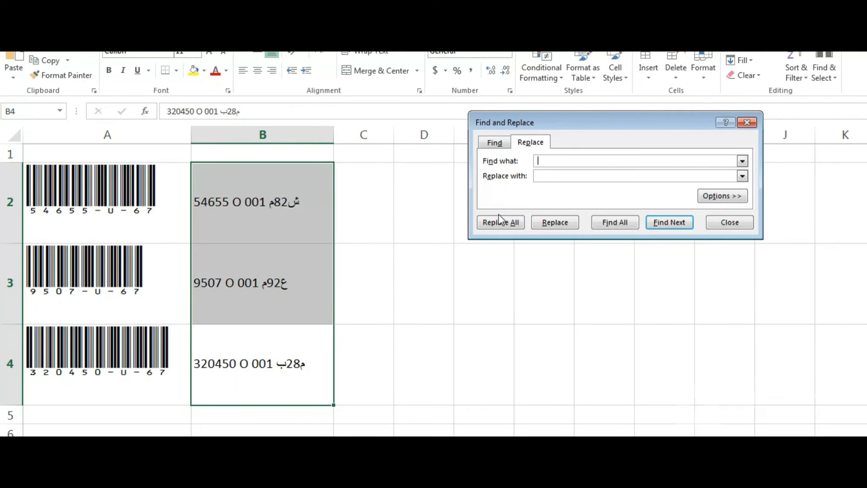
pyautogui.click(572, 175)
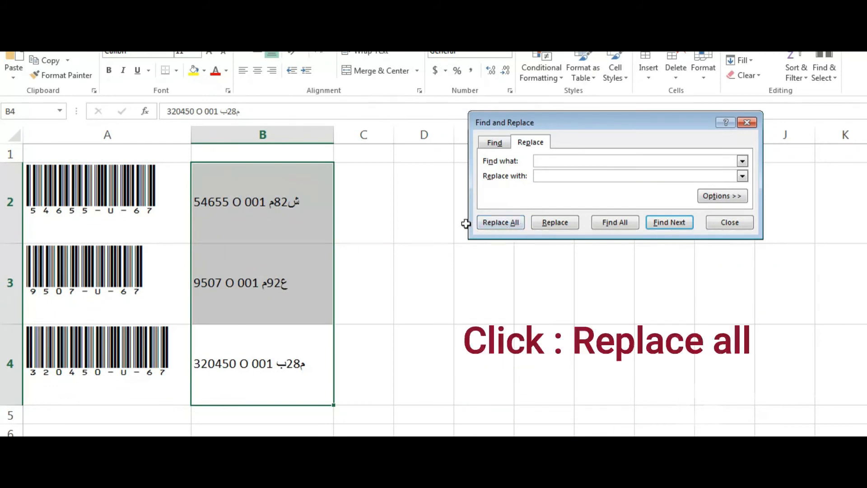
pyautogui.click(497, 227)
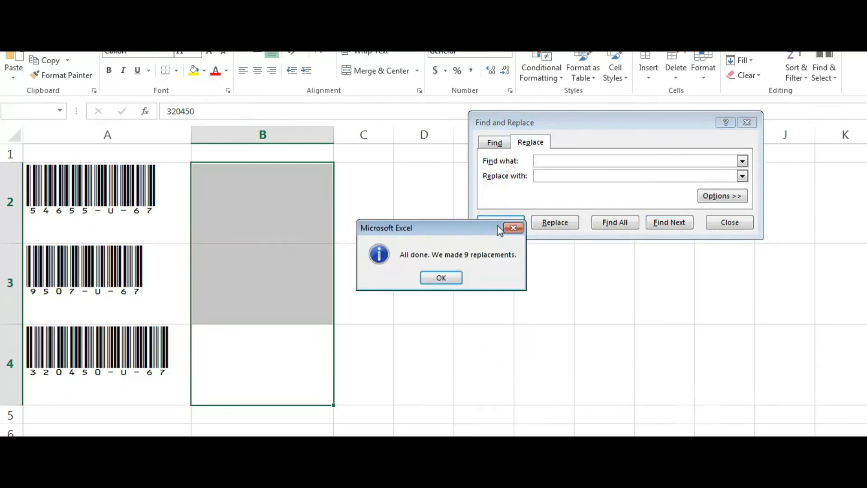
pyautogui.click(441, 277)
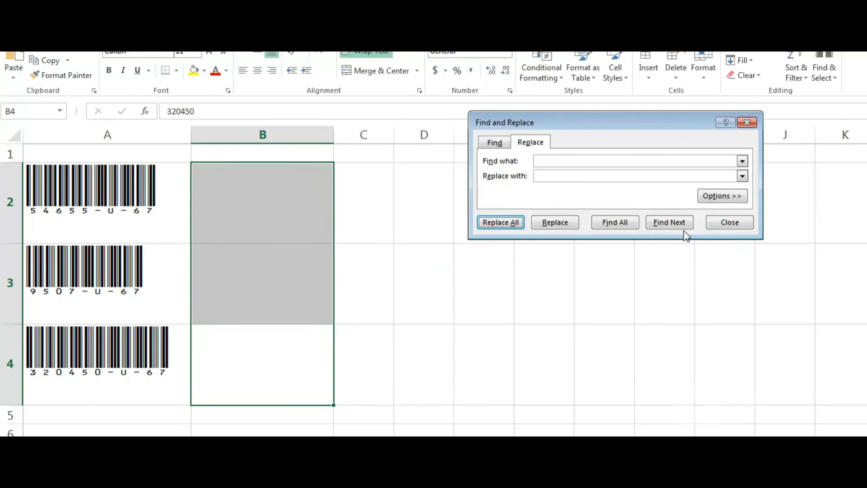
pyautogui.click(720, 223)
# Increase the height of rows 2 to 4 to make room for the multi-line call numbers
pyautogui.click(13, 215)
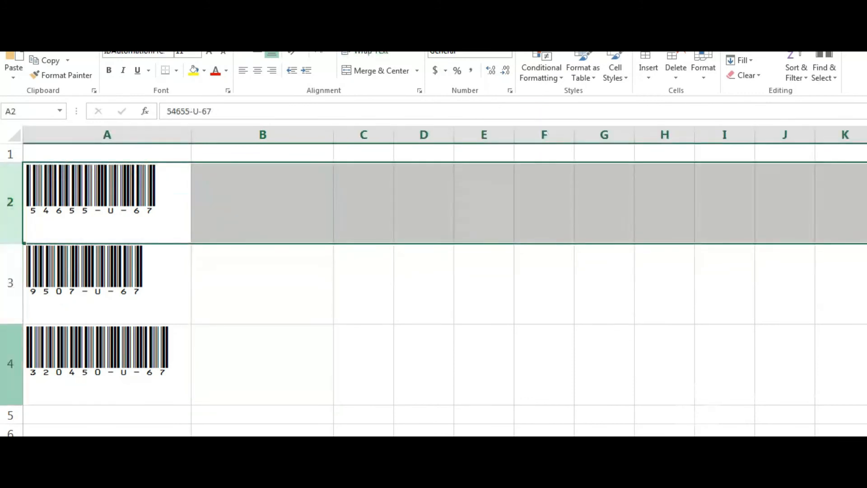
pyautogui.keyDown('shift'); pyautogui.click(11, 384); pyautogui.keyUp('shift')
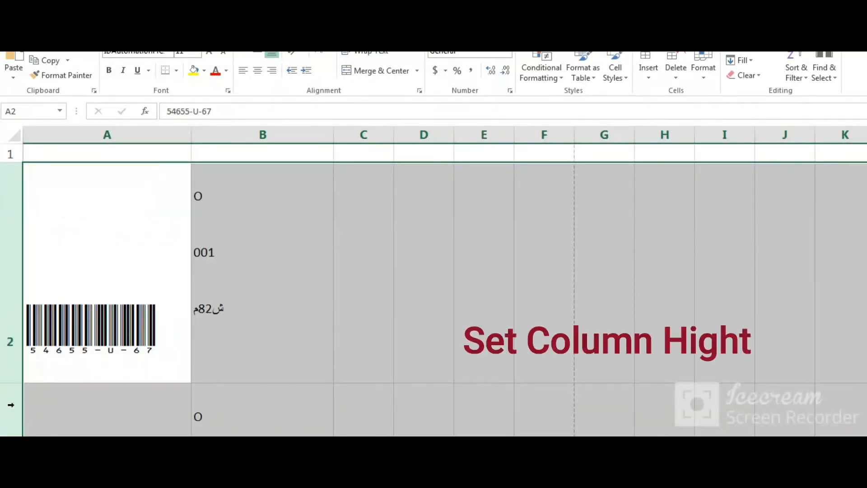
pyautogui.scroll(-1, 80, 321)
pyautogui.scroll(-1, 80, 321)
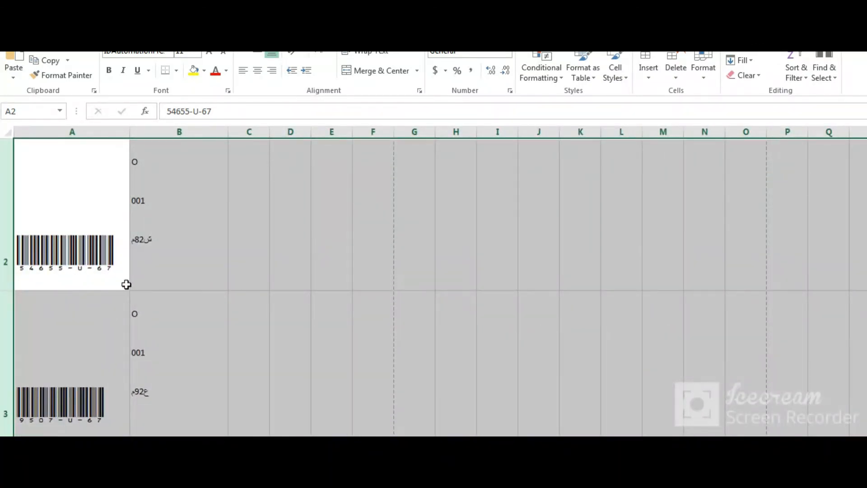
# Remove the blank lines between the parts of the call number in cell B2
pyautogui.doubleClick(157, 182)
pyautogui.click(159, 166)
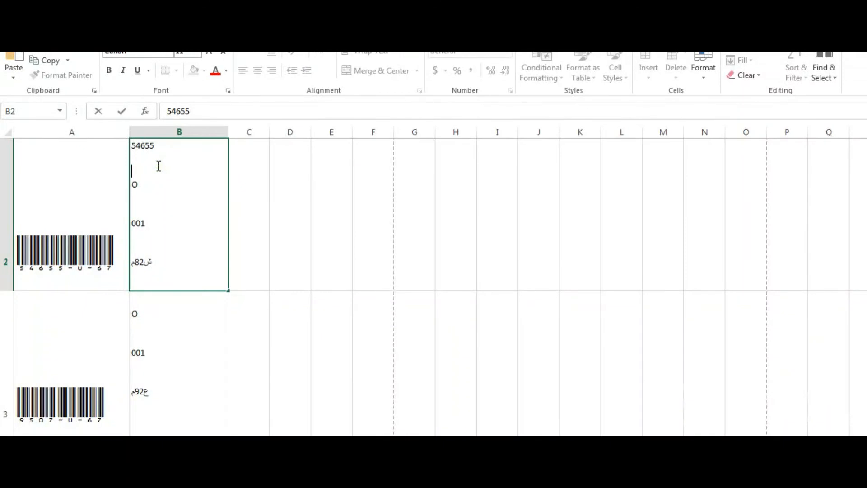
pyautogui.press('BackSpace')
pyautogui.press('BackSpace')
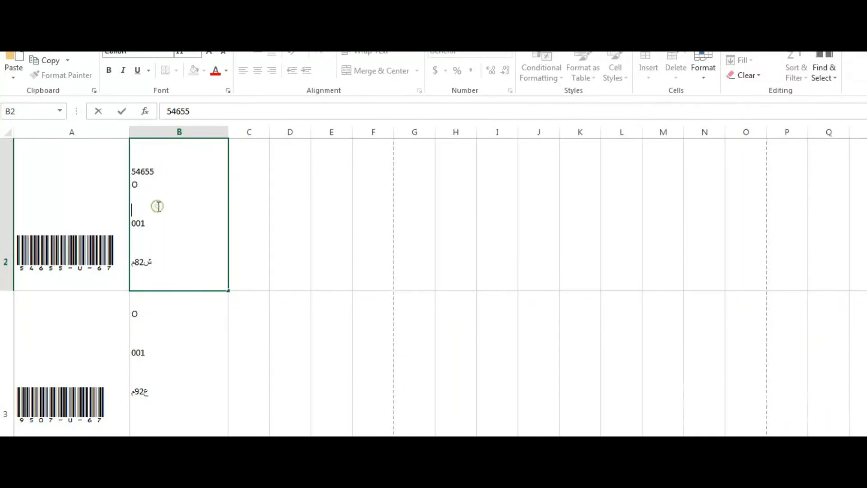
pyautogui.press('BackSpace')
pyautogui.press('BackSpace')
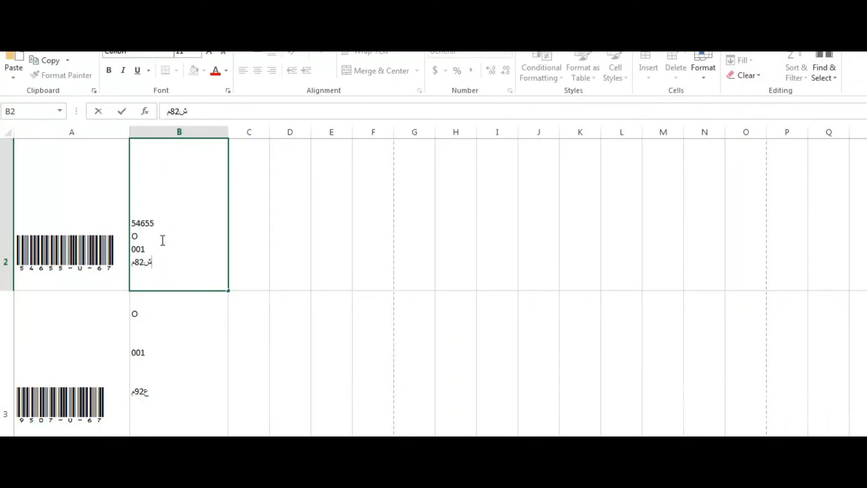
# Remove the blank lines between the parts of the call number in cell B3
pyautogui.doubleClick(166, 334)
pyautogui.press('Delete')
pyautogui.press('BackSpace')
pyautogui.press('BackSpace')
pyautogui.press('BackSpace')
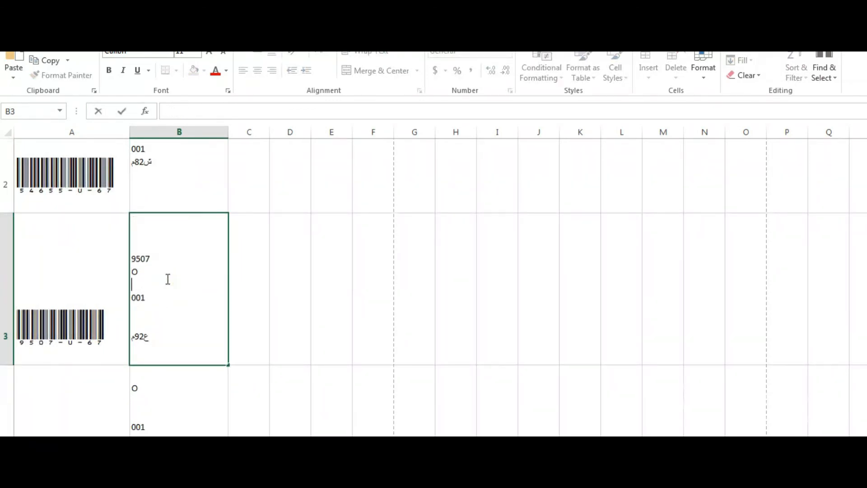
pyautogui.press('Delete')
pyautogui.press('Delete')
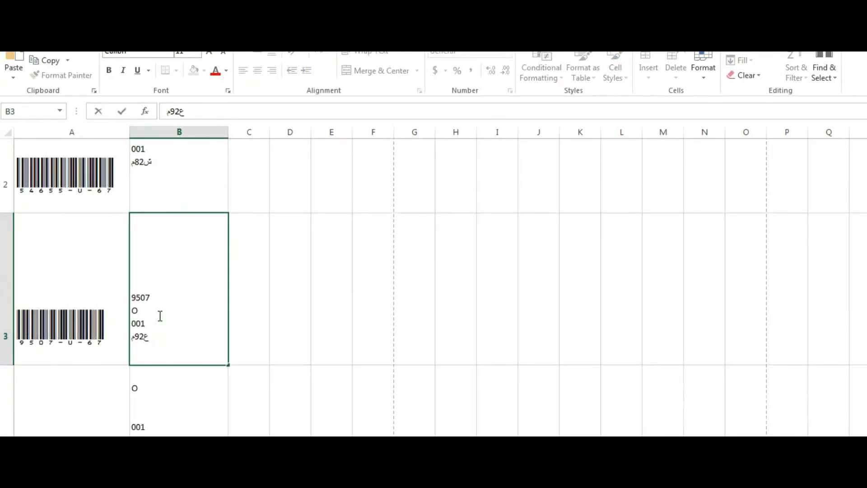
# Remove the blank lines between the parts of the call number in cell B4 and commit the edit
pyautogui.doubleClick(150, 393)
pyautogui.click(160, 309)
pyautogui.press('Delete')
pyautogui.press('Delete')
pyautogui.click(165, 349)
pyautogui.press('Delete')
pyautogui.press('Delete')
pyautogui.click(156, 392)
pyautogui.press('Delete')
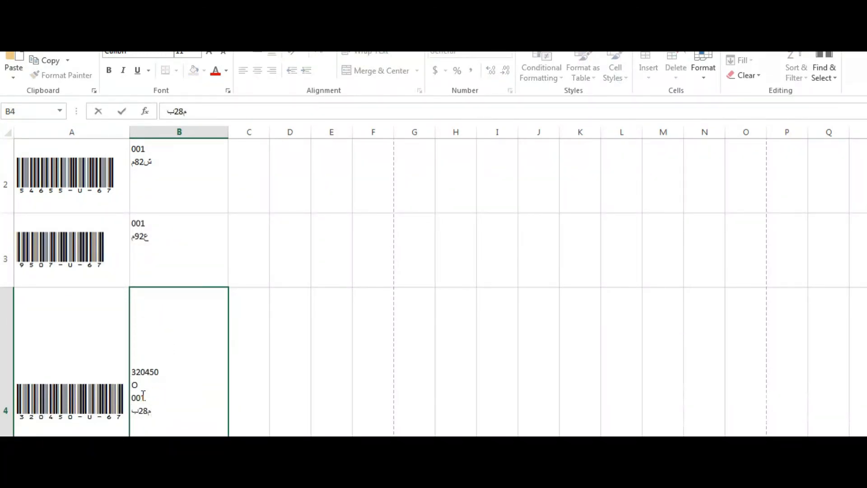
pyautogui.click(282, 344)
# Increase the height of rows 2 to 4 slightly and centre their contents horizontally and vertically
pyautogui.moveTo(5, 334); pyautogui.dragTo(5, 146)
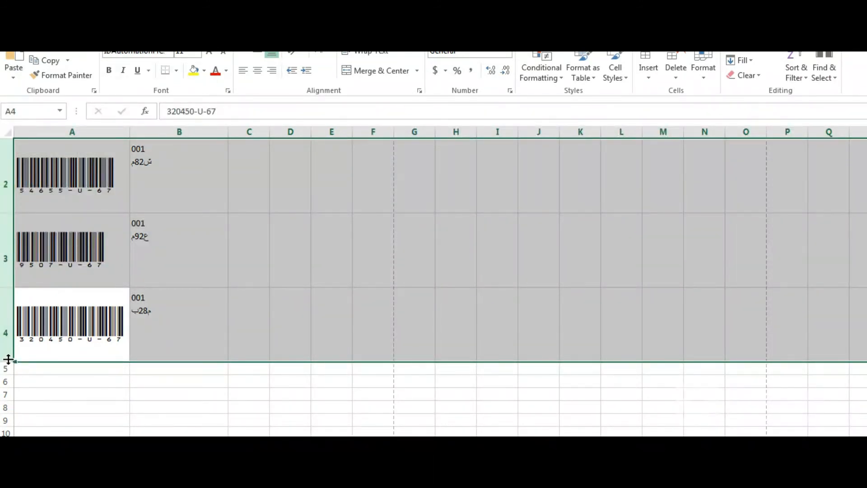
pyautogui.moveTo(6, 348); pyautogui.dragTo(7, 151)
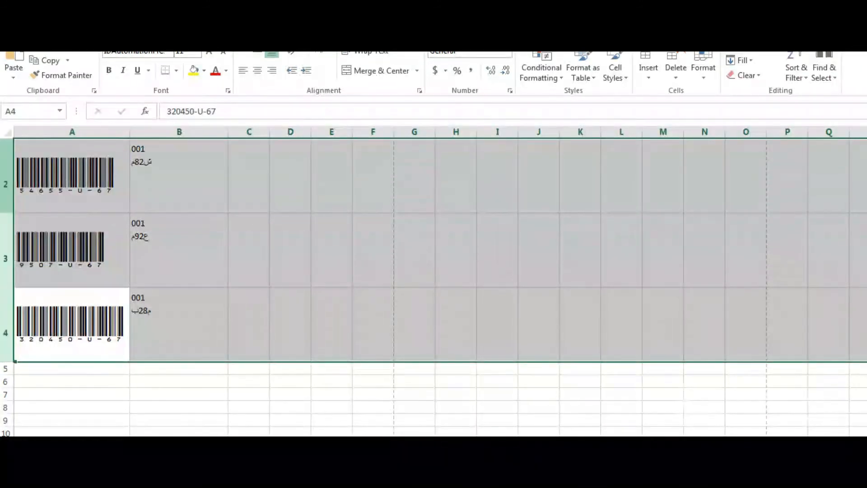
pyautogui.moveTo(9, 361); pyautogui.dragTo(9, 392)
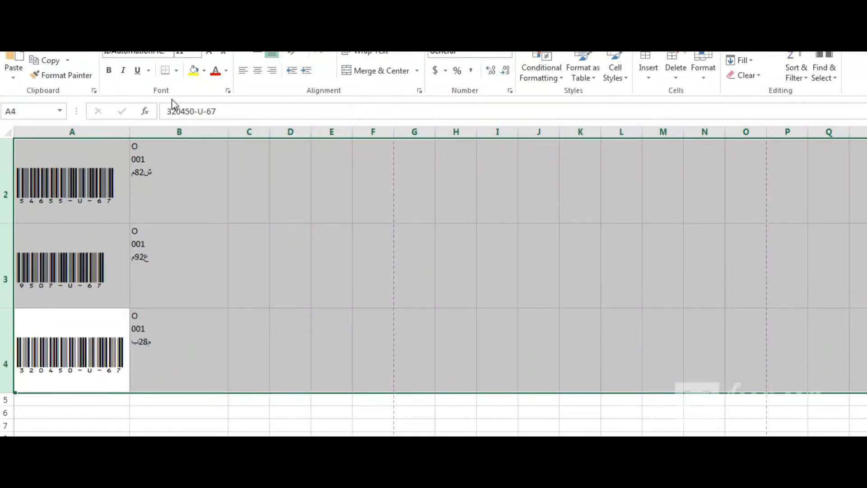
pyautogui.click(258, 70)
pyautogui.click(257, 53)
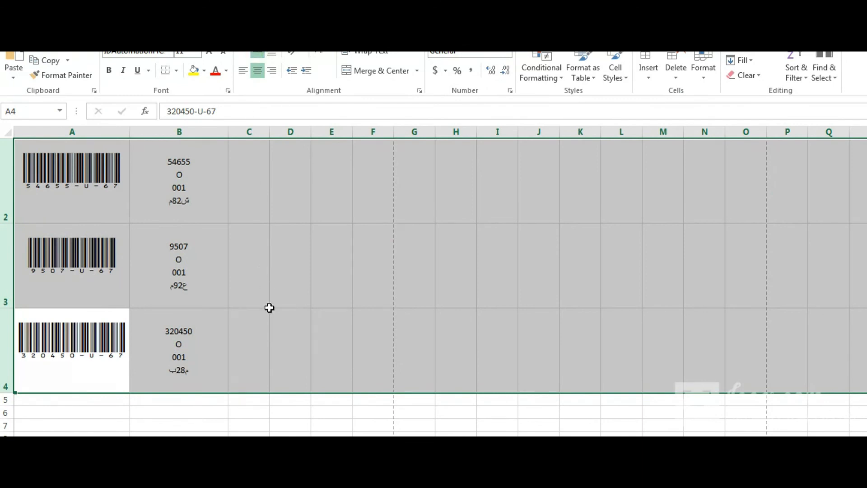